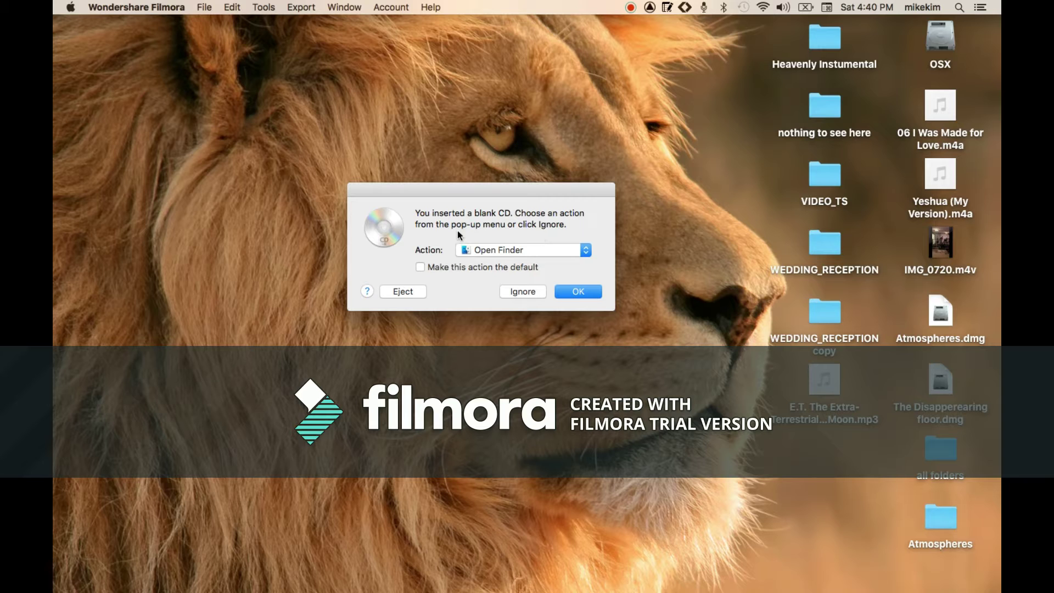
Accept Open Finder as the action for the inserted blank CD and switch to iTunes
left_click(583, 294)
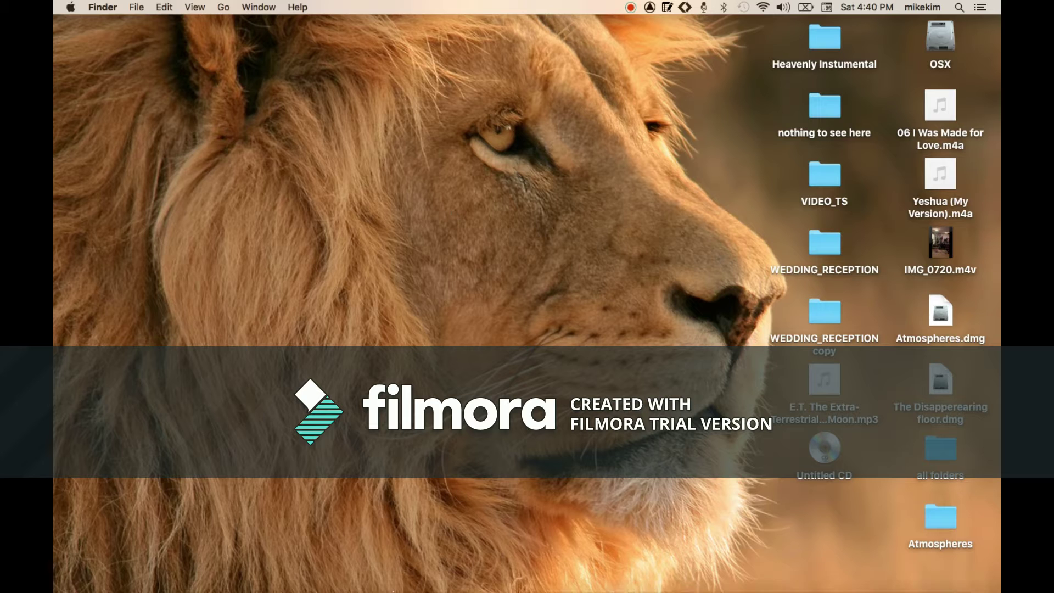
mouse_move(393, 591)
left_click(502, 557)
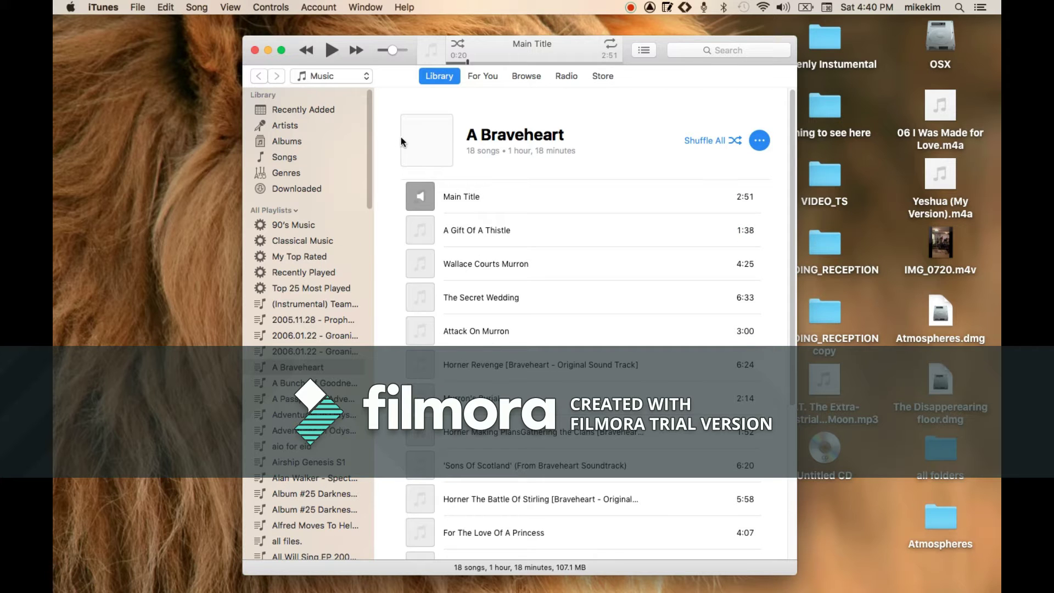
Create a new playlist named "for my video"
mouse_move(367, 159)
left_mouse_down()
mouse_move(365, 274)
mouse_move(368, 170)
left_mouse_up()
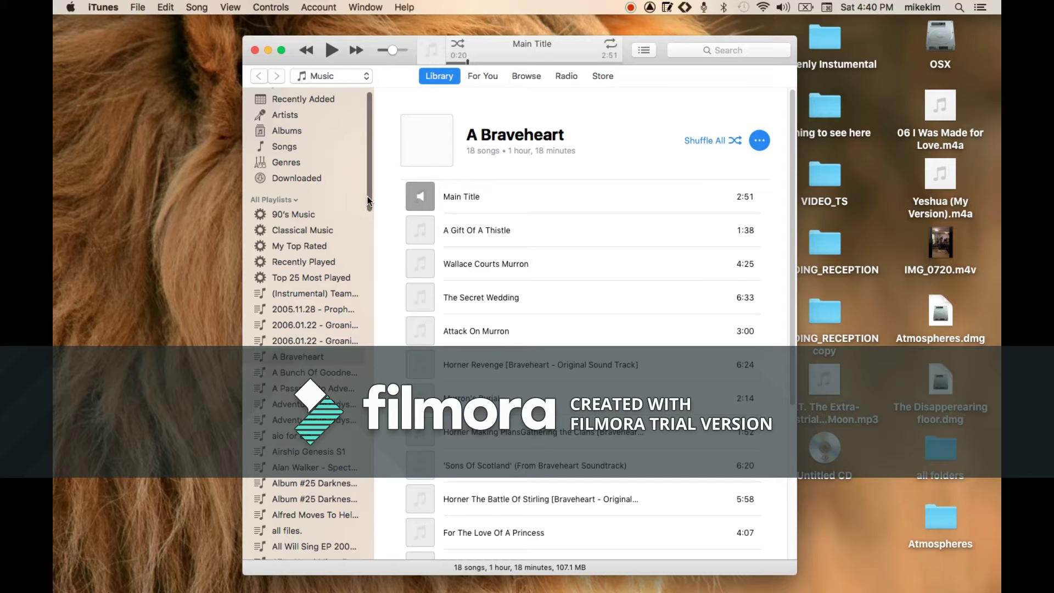
key("super+n")
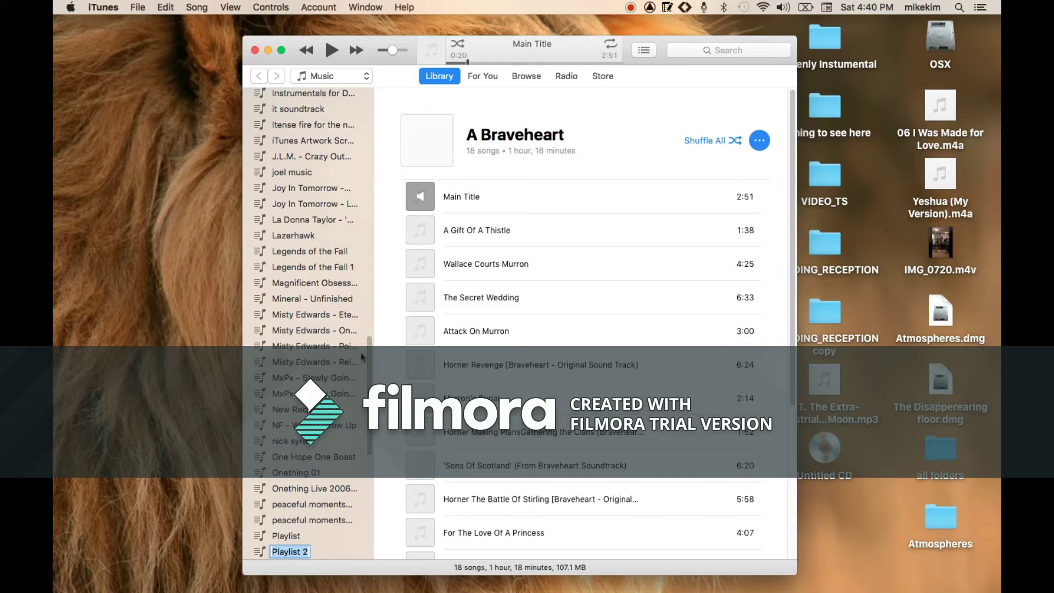
scroll(362, 377, "down", 5)
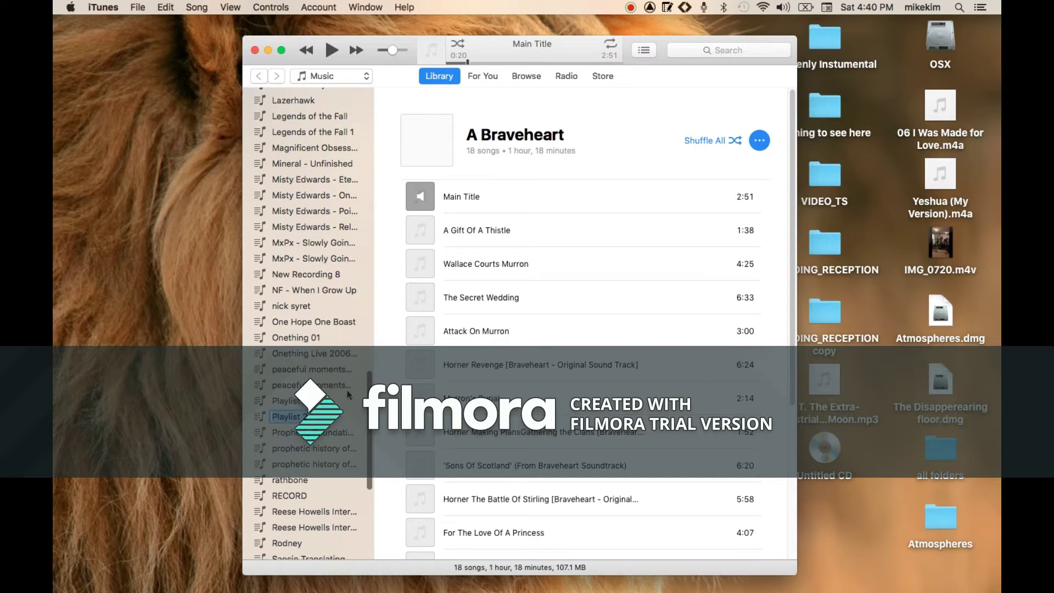
key("BackSpace")
type("for my v")
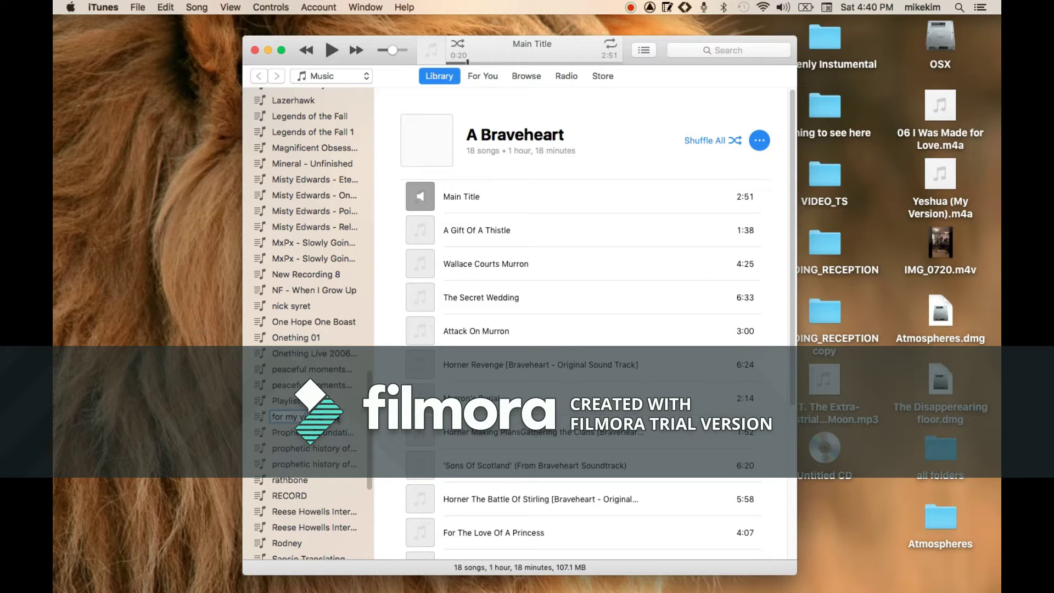
key("Return")
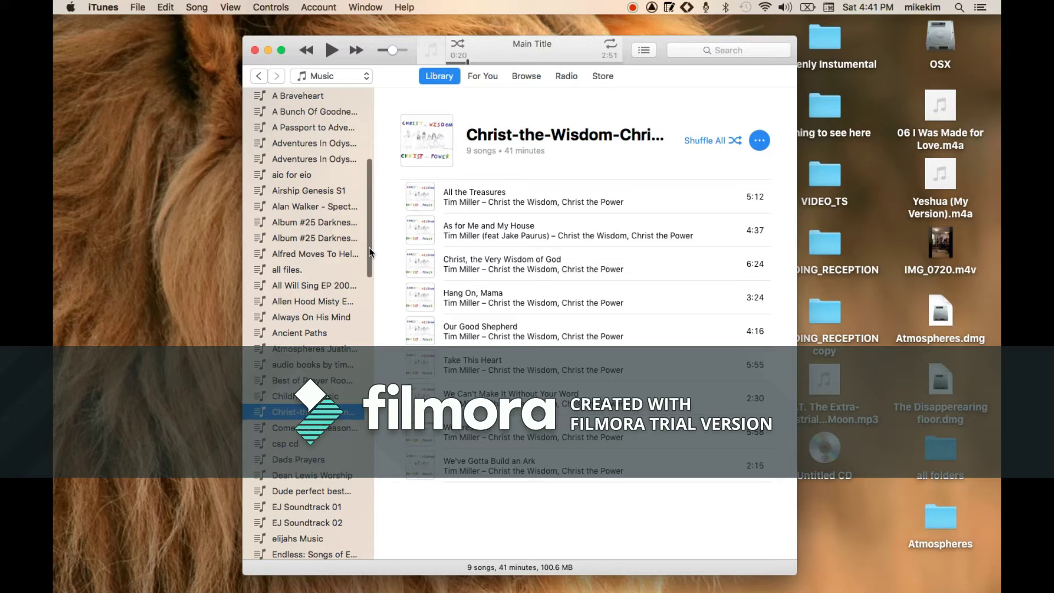
Find the "for my video" playlist in the library's playlists and open it
scroll(369, 249, "down", 5)
scroll(360, 294, "down", 7)
scroll(333, 312, "up", 1)
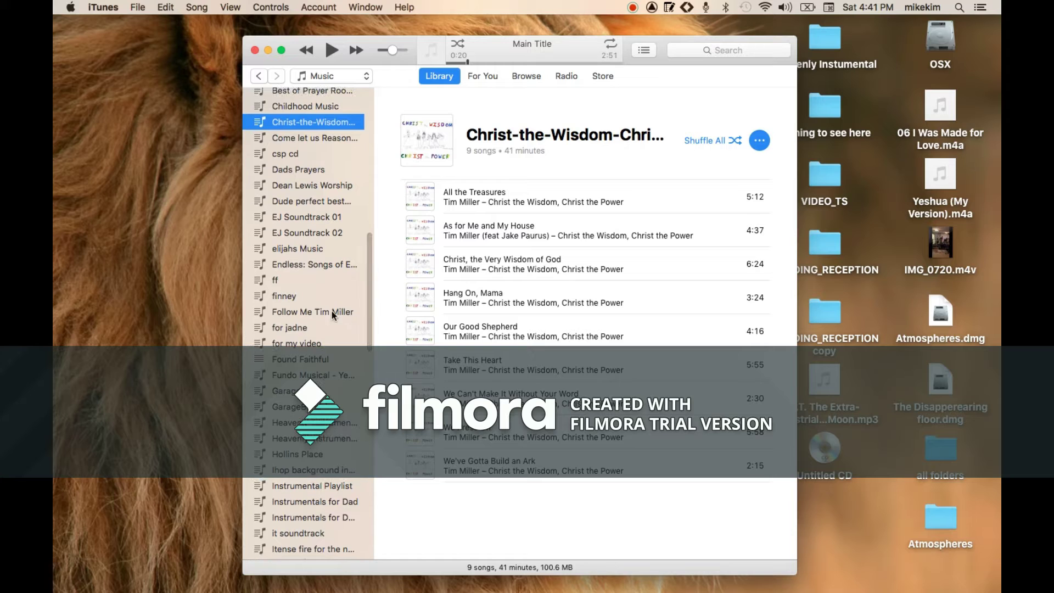
left_click(290, 343)
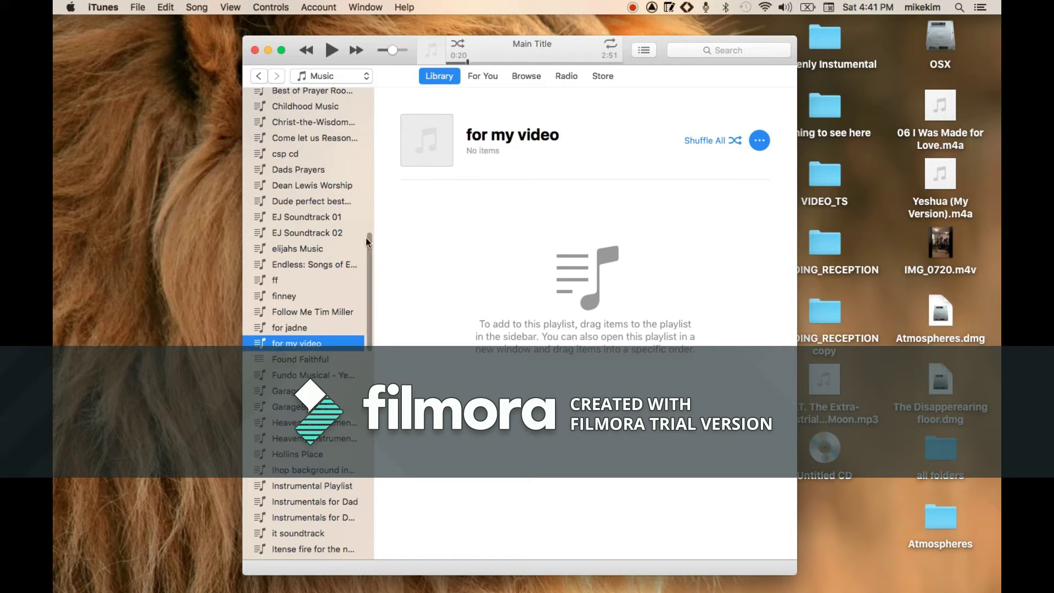
Select the nine Ancient Paths songs in the song library, from 001 Sent Laborers to 009 Prayer
left_click_drag(368, 198, 351, 93)
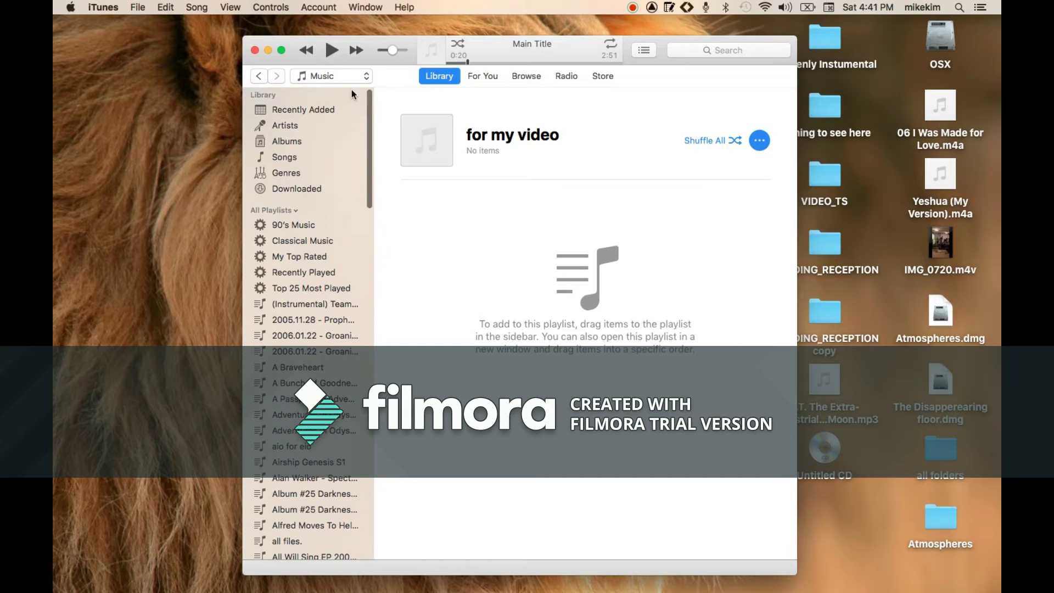
left_click(294, 156)
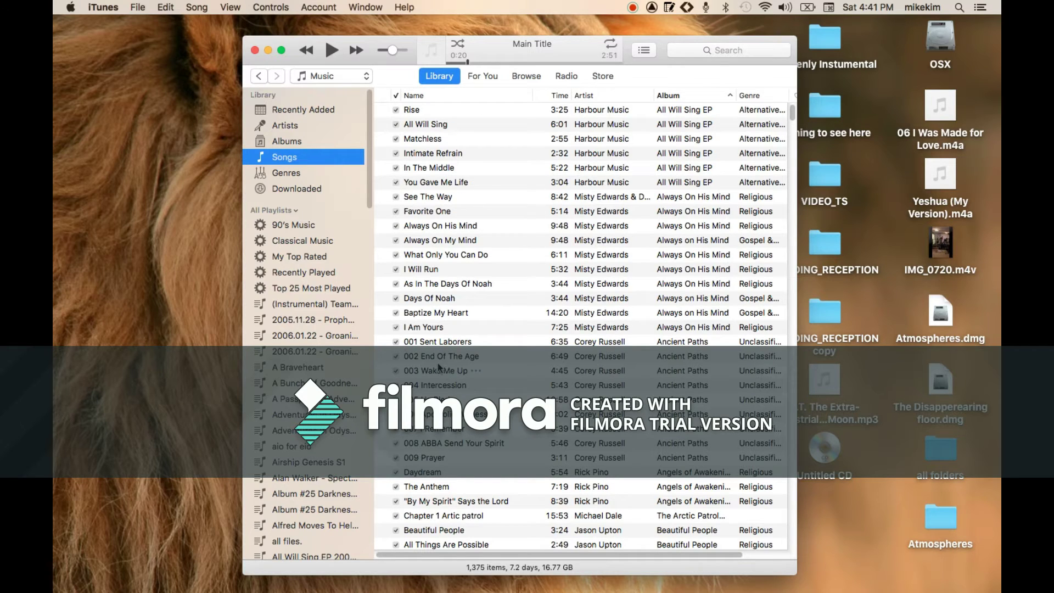
scroll(438, 367, "down", 6)
scroll(438, 367, "down", 5)
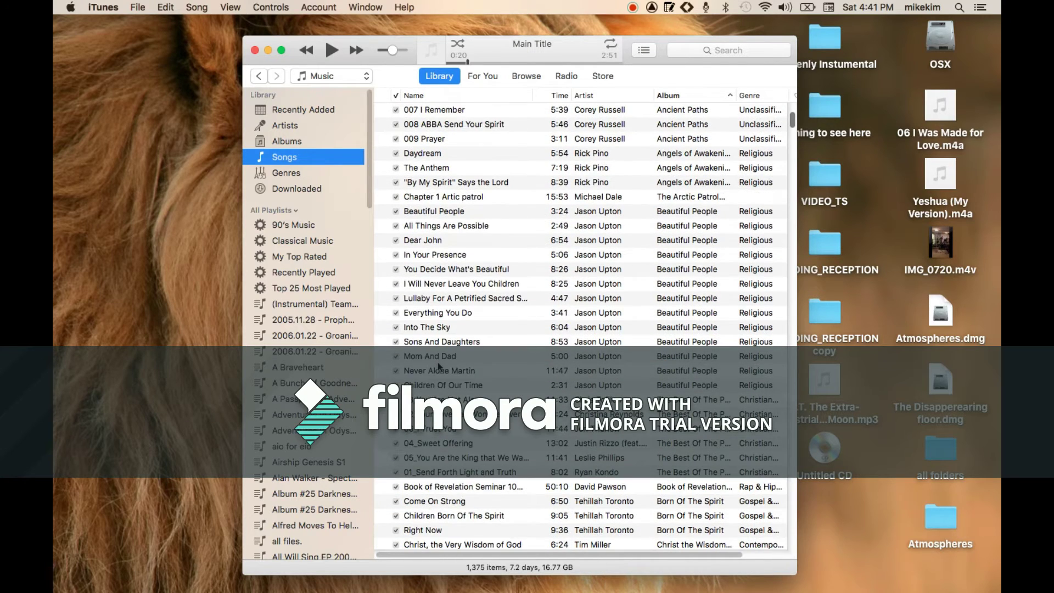
scroll(437, 362, "down", 2)
scroll(437, 362, "up", 5)
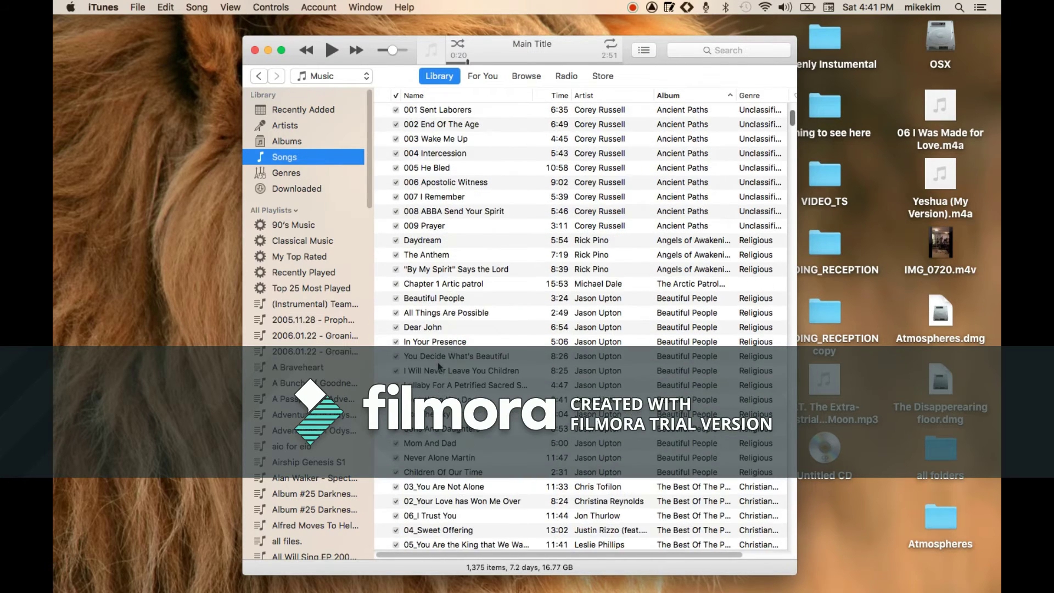
scroll(437, 362, "up", 5)
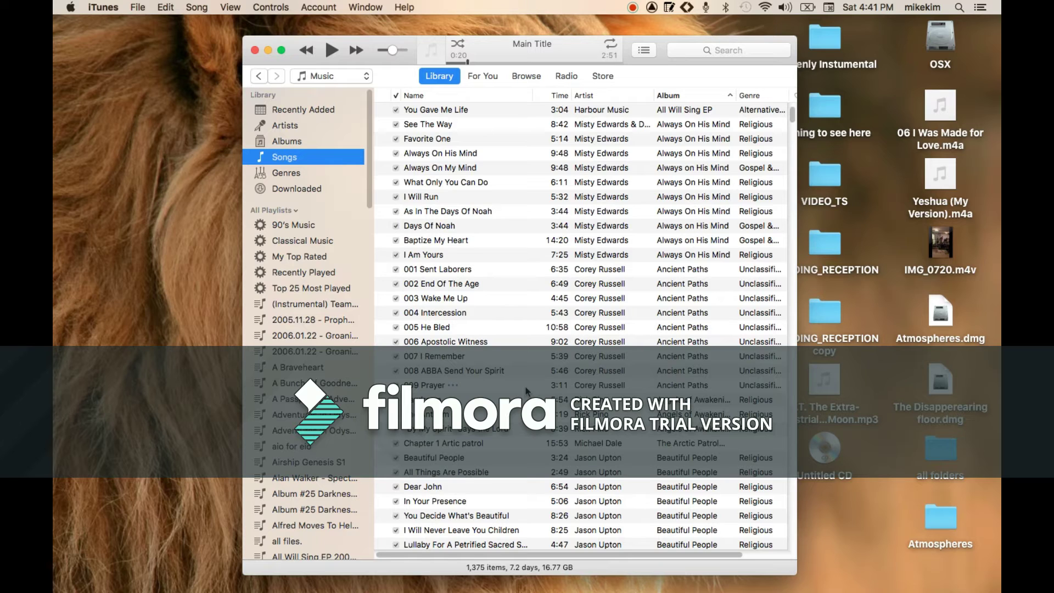
left_click_drag(525, 390, 536, 275)
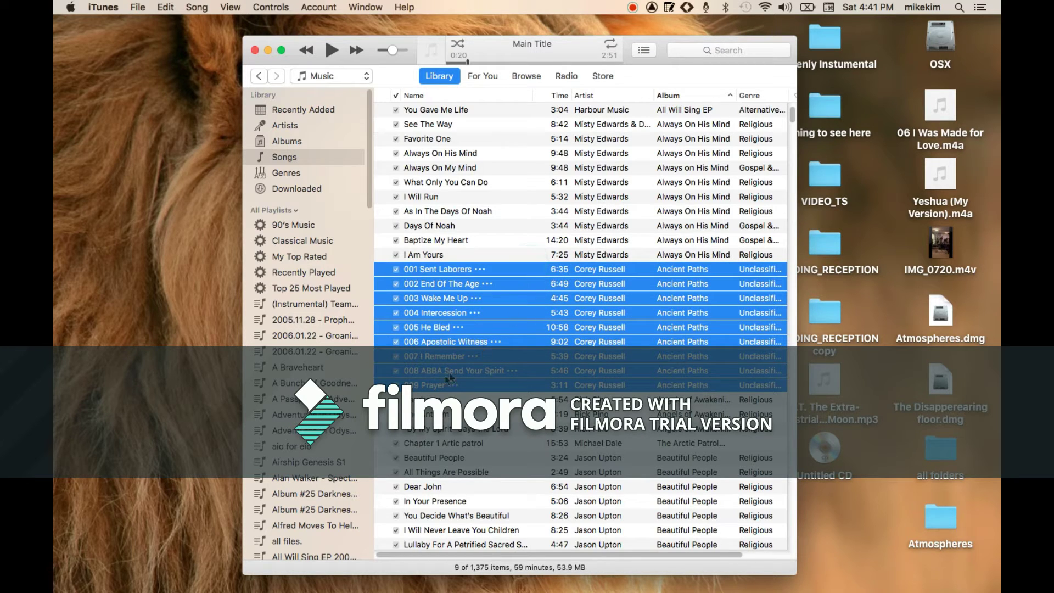
Add the selected Ancient Paths songs to the "for my video" playlist and open that playlist
left_click_drag(368, 156, 347, 254)
scroll(363, 223, "up", 3)
scroll(348, 306, "down", 7)
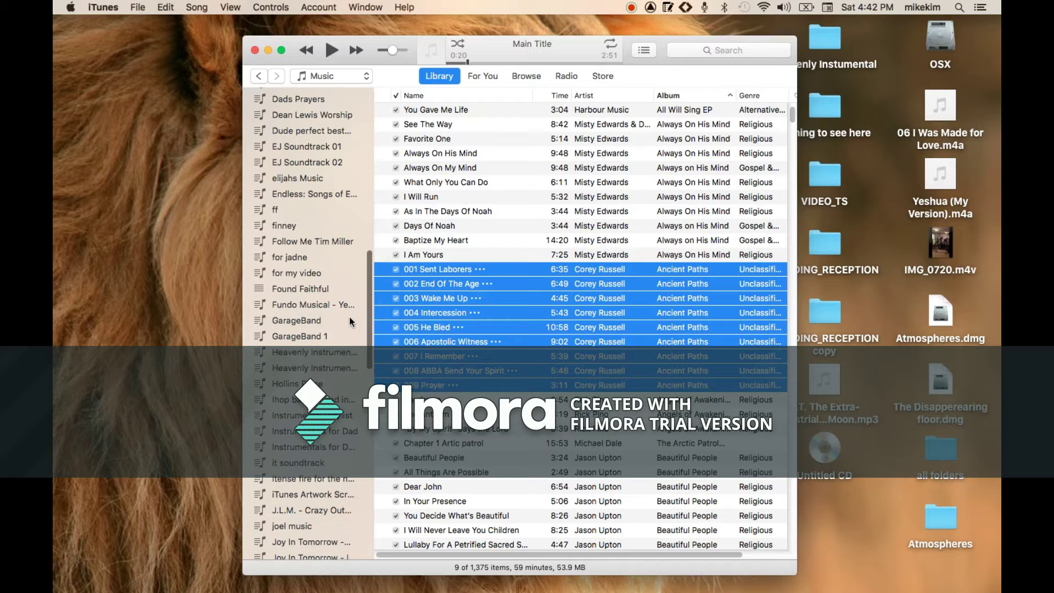
scroll(352, 316, "up", 1)
left_click_drag(605, 333, 330, 275)
left_click(330, 275)
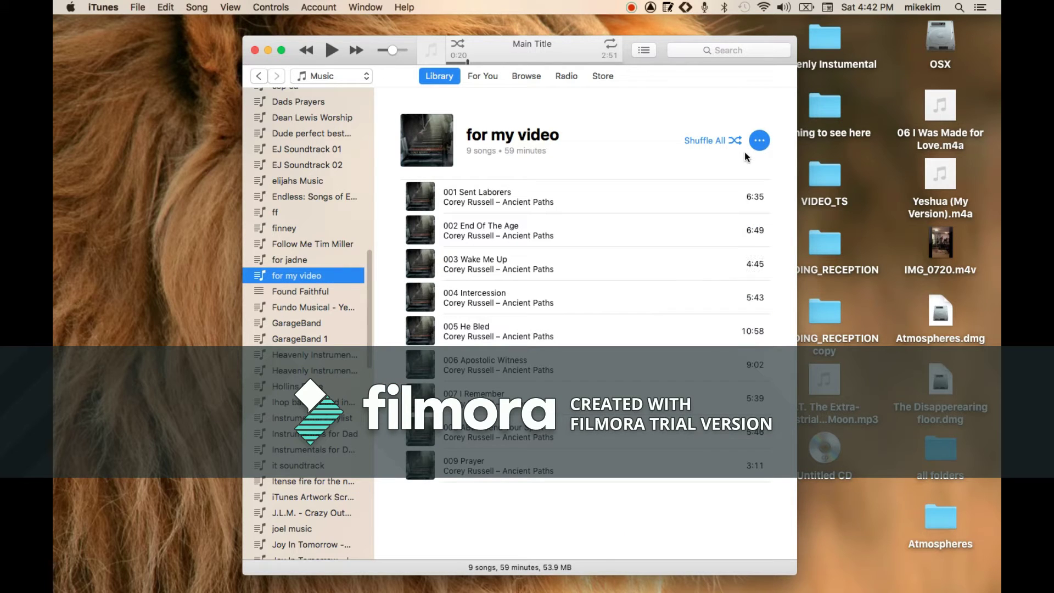
Burn the "for my video" playlist to disc as an audio CD with a 1 second gap between songs and CD text included
left_click(755, 140)
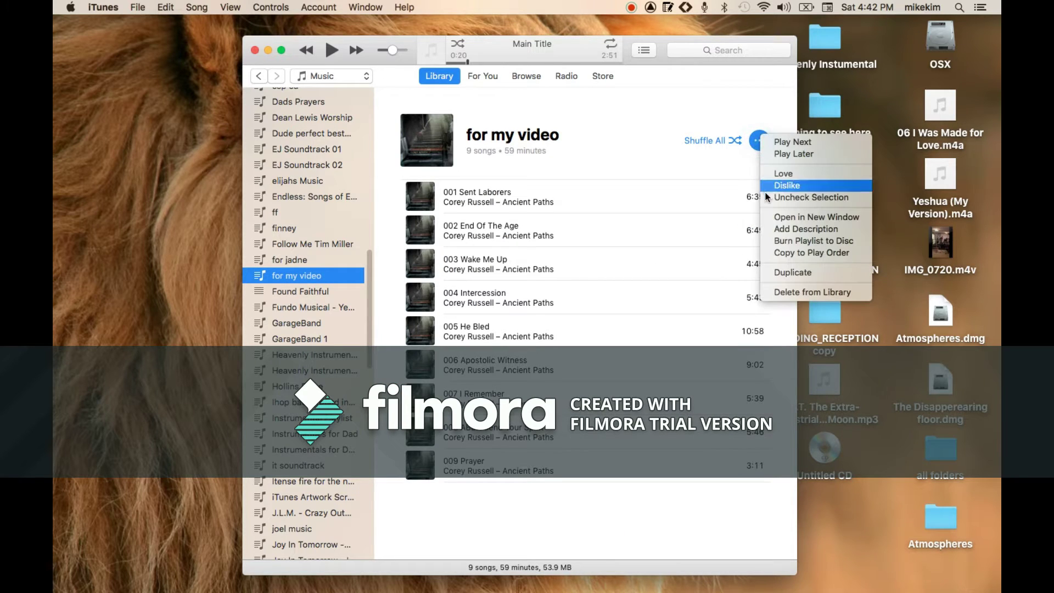
left_click(799, 242)
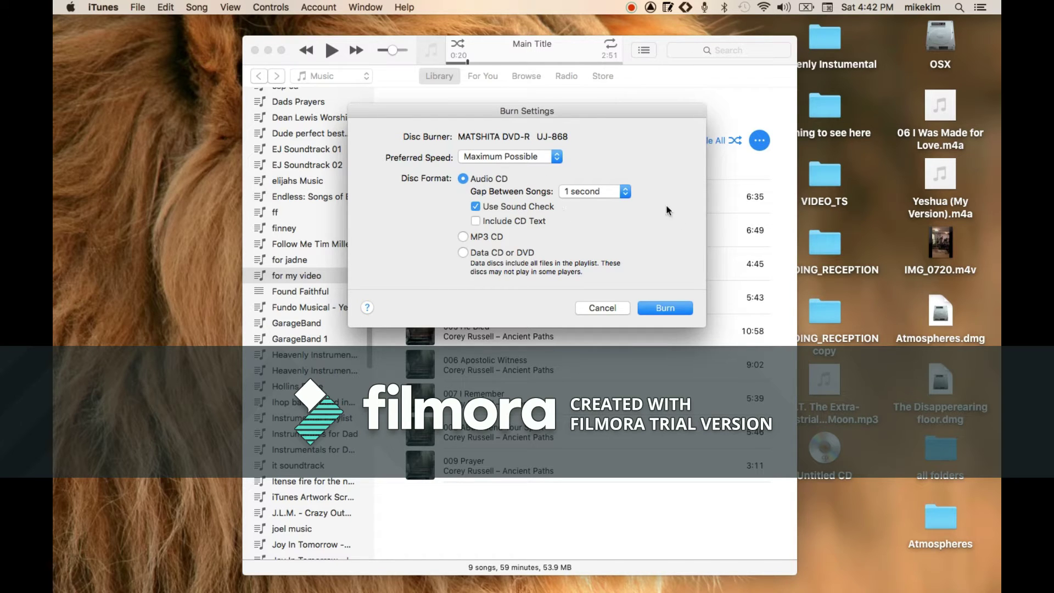
left_click(625, 192)
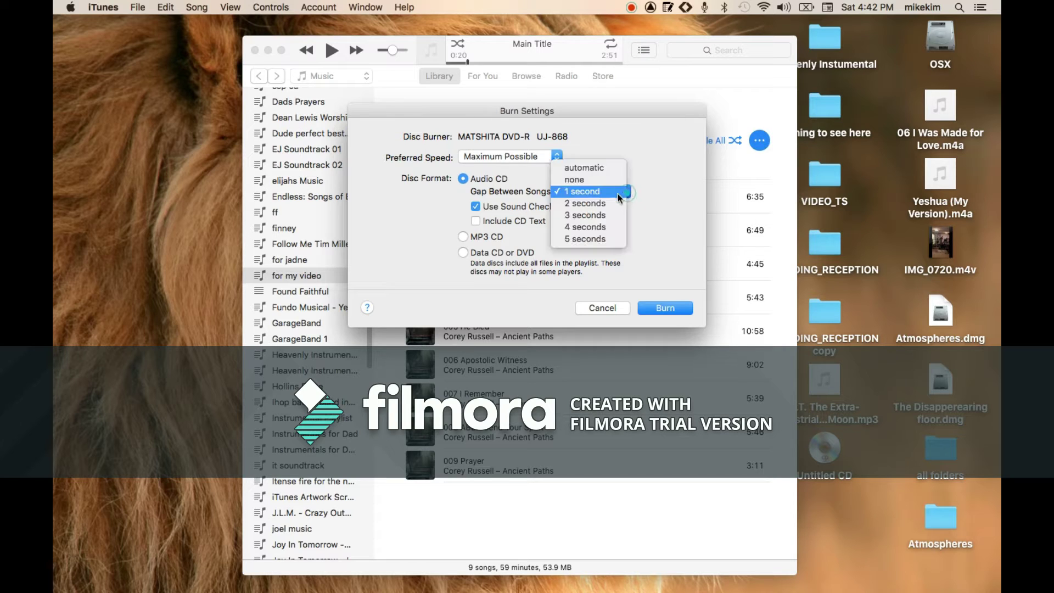
left_click(594, 189)
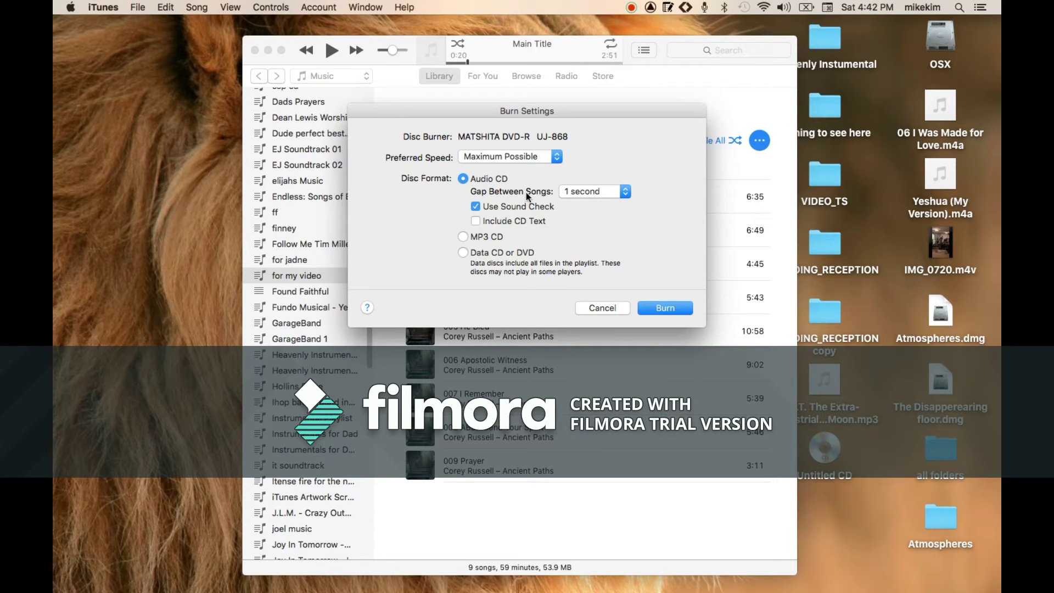
left_click(474, 222)
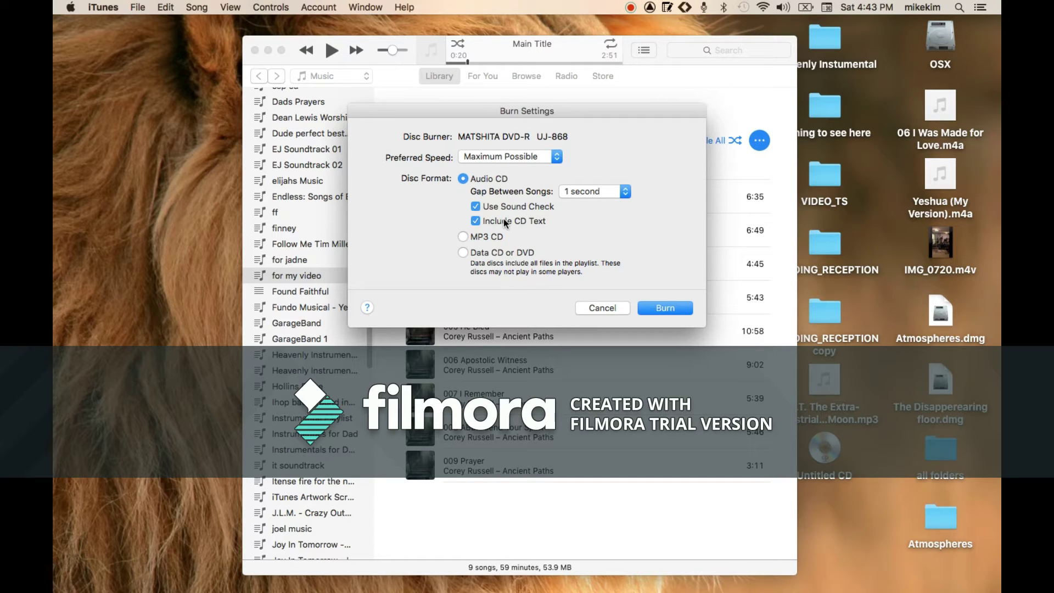
left_click(664, 308)
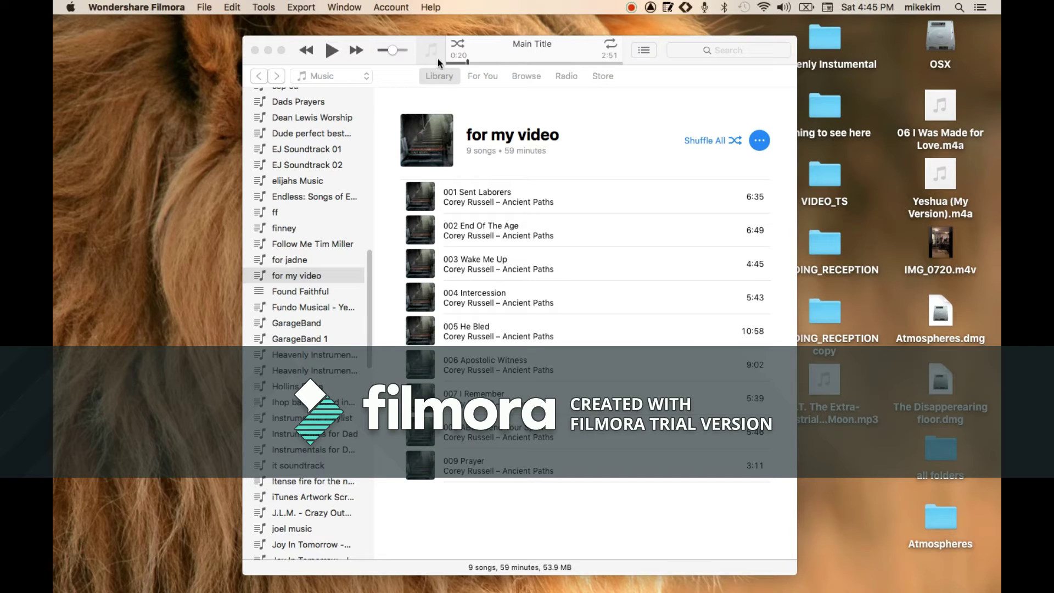
Create another playlist named "from yt to itunes" and open it
left_click_drag(415, 57, 404, 57)
key("super+n")
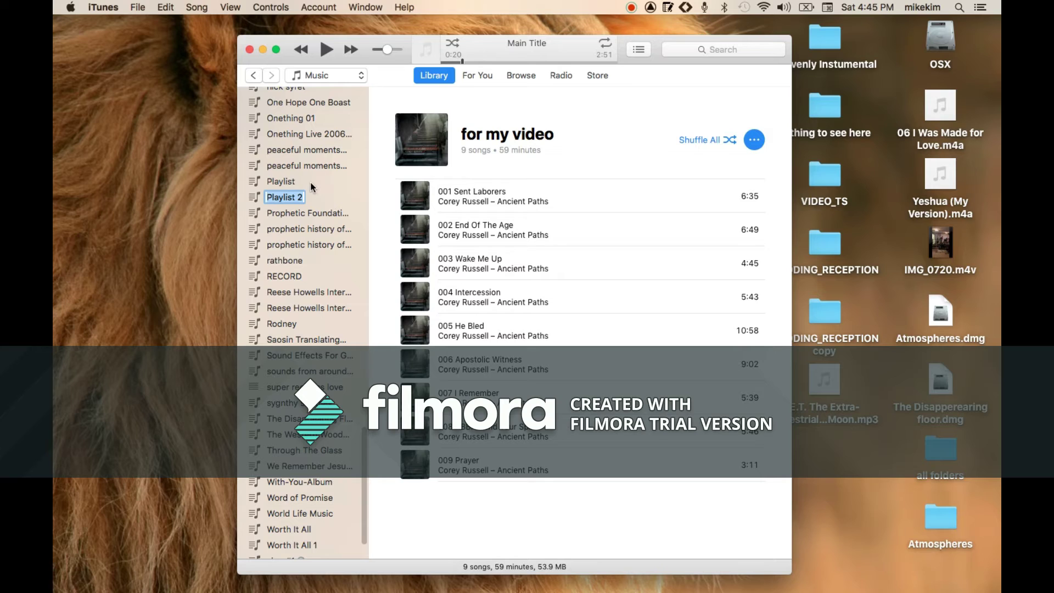
key("BackSpace")
type("from")
type("yt to it")
left_click(359, 190)
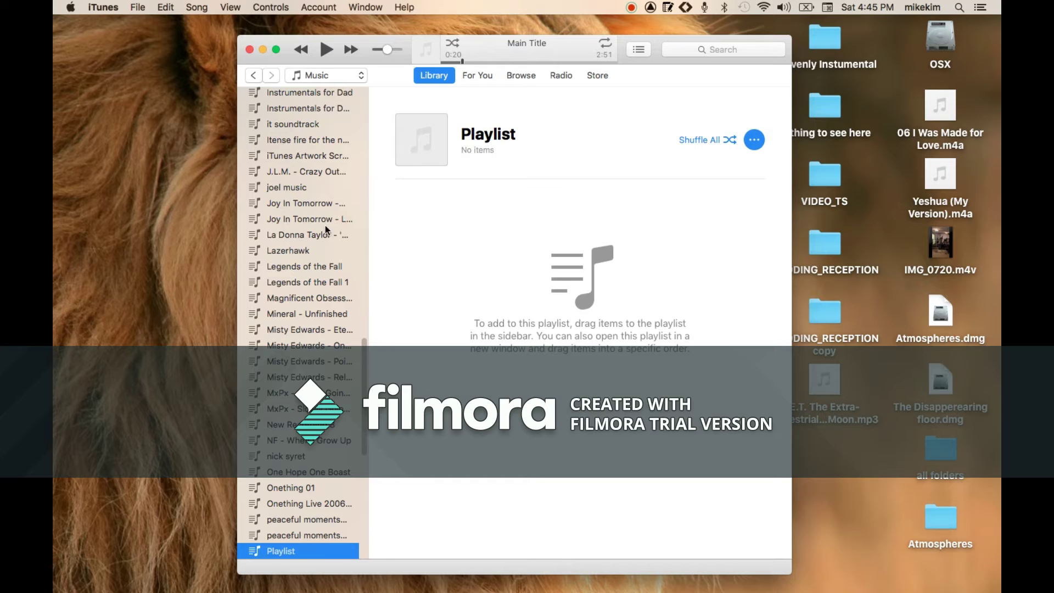
left_click_drag(364, 353, 360, 270)
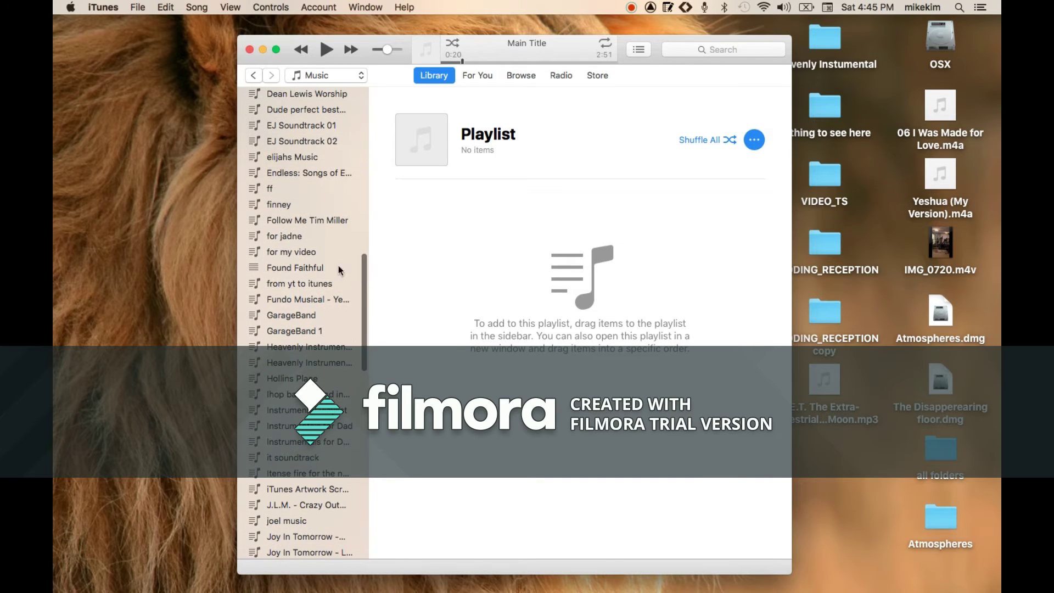
left_click(305, 283)
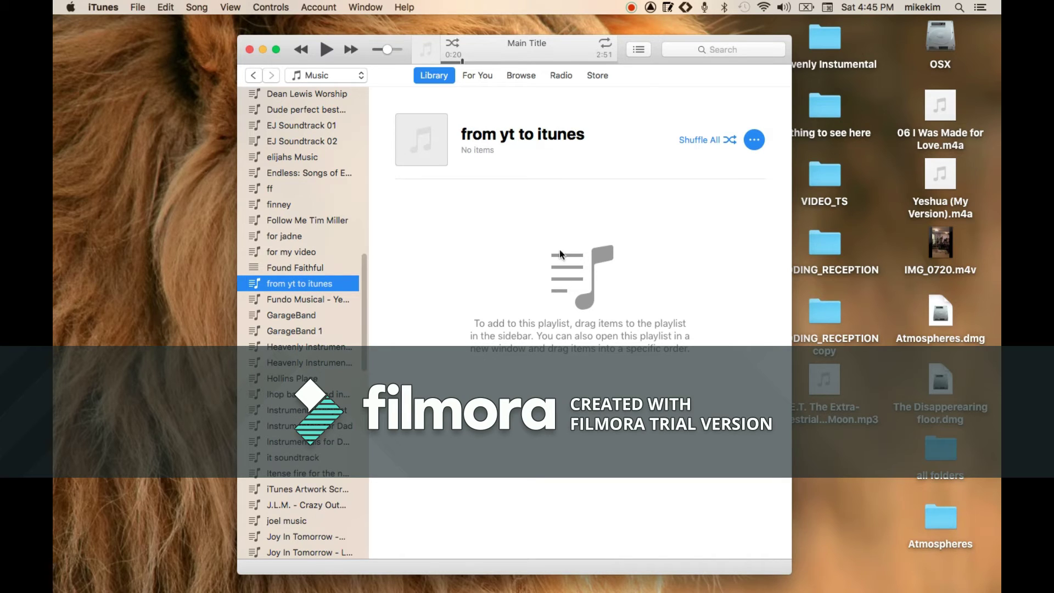
Switch to the Opera browser and load the YouTube website
mouse_move(520, 592)
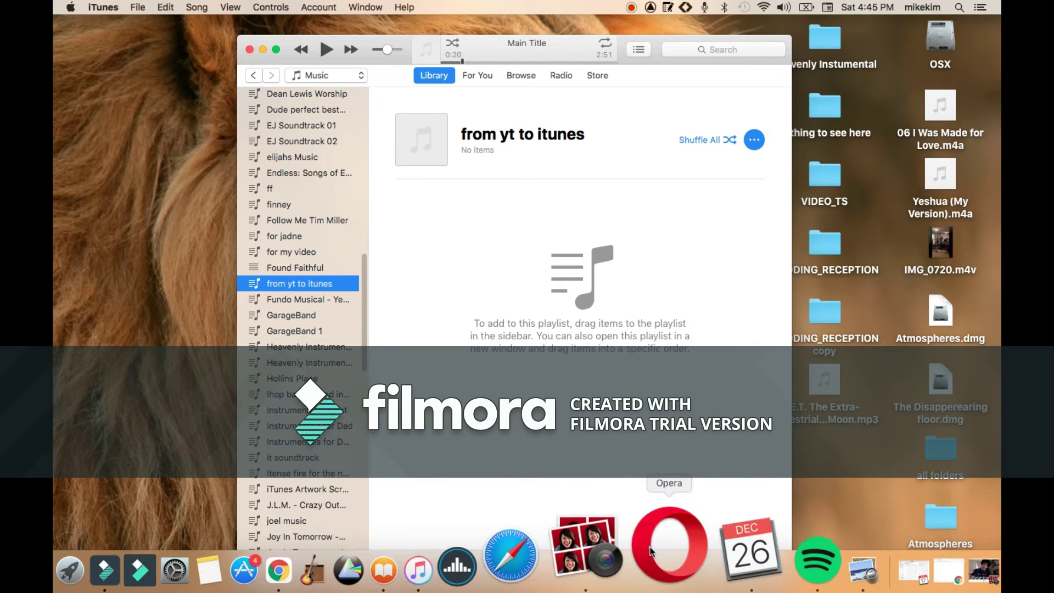
left_click(651, 550)
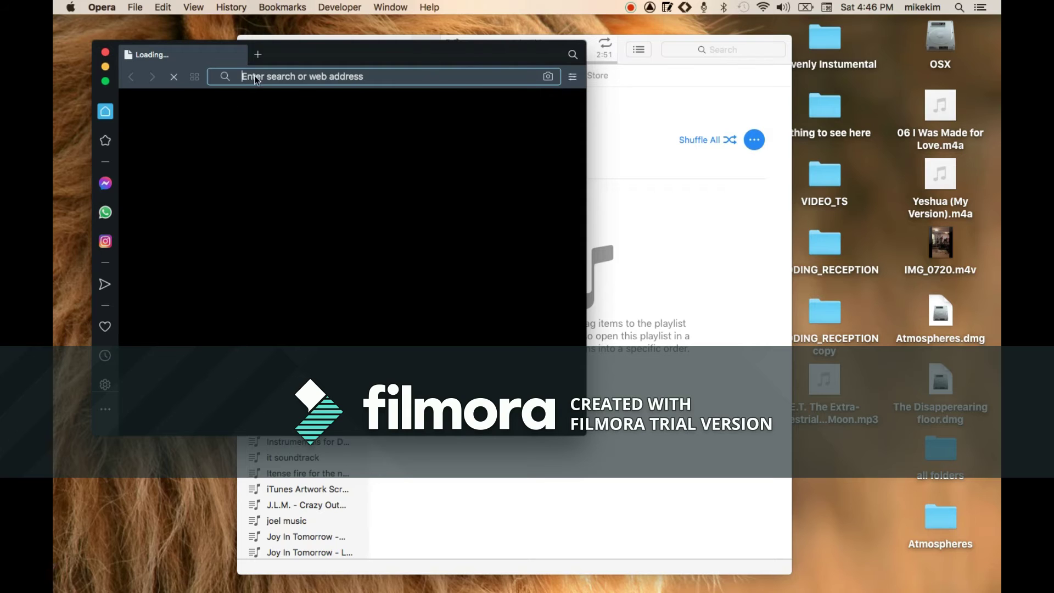
left_click_drag(320, 54, 499, 69)
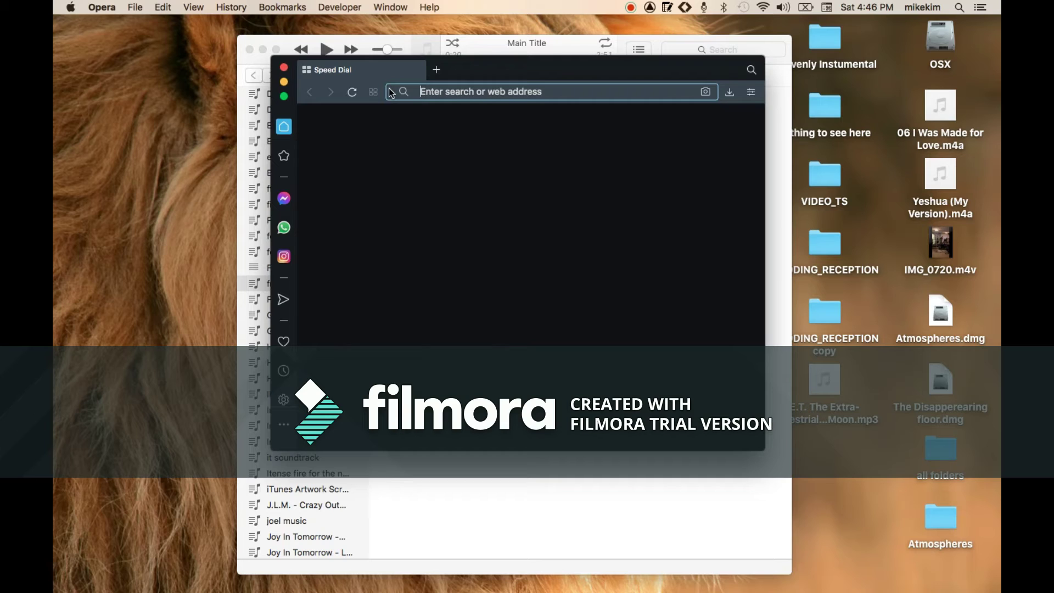
type("you")
key("Return")
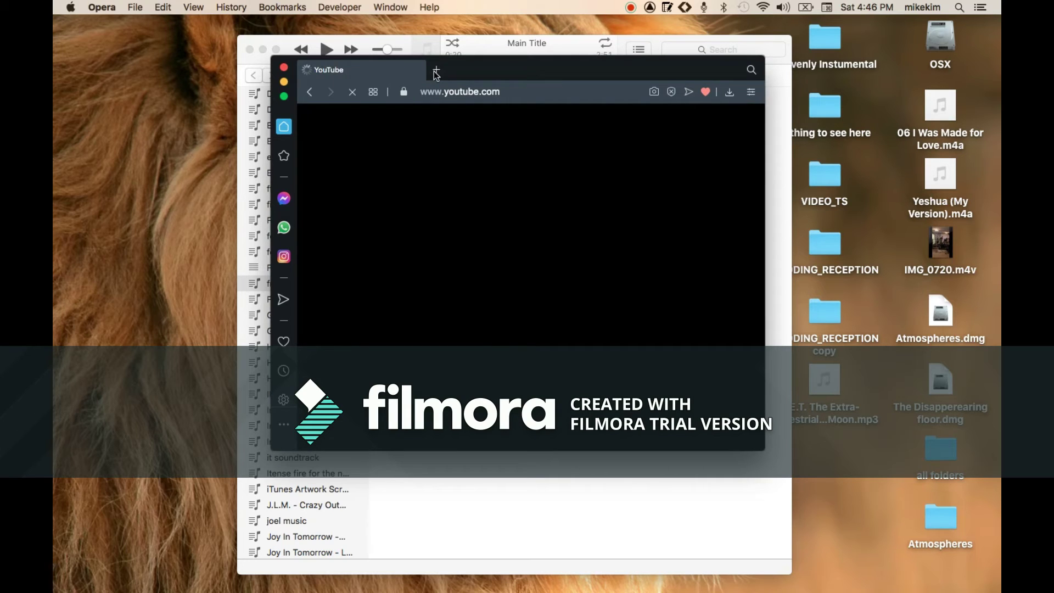
Open the ytmp3.cc YouTube-to-MP3 converter site in a new browser tab
key("super+t")
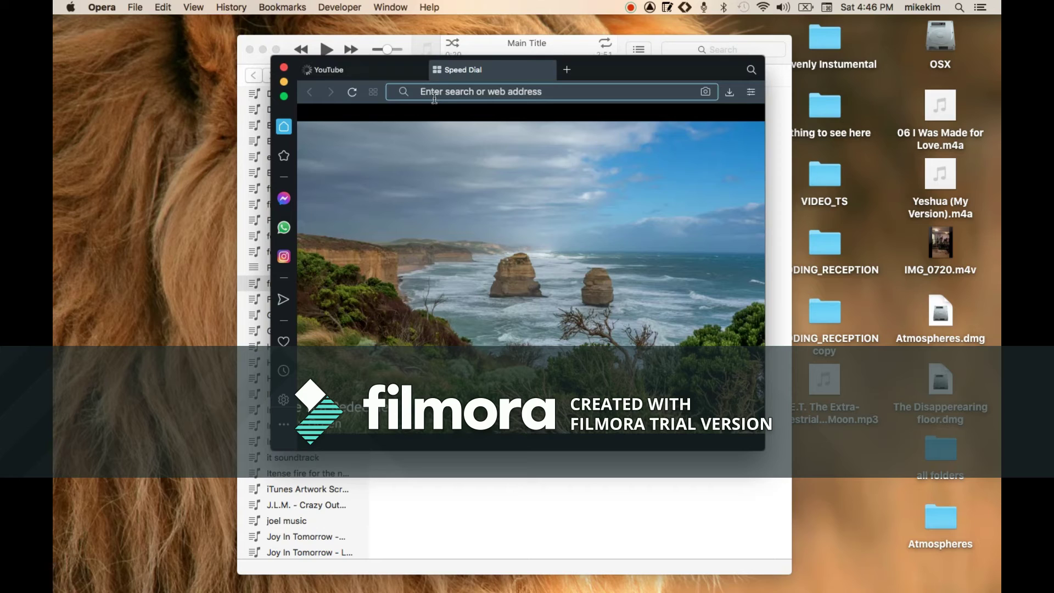
left_click(434, 93)
type("yt")
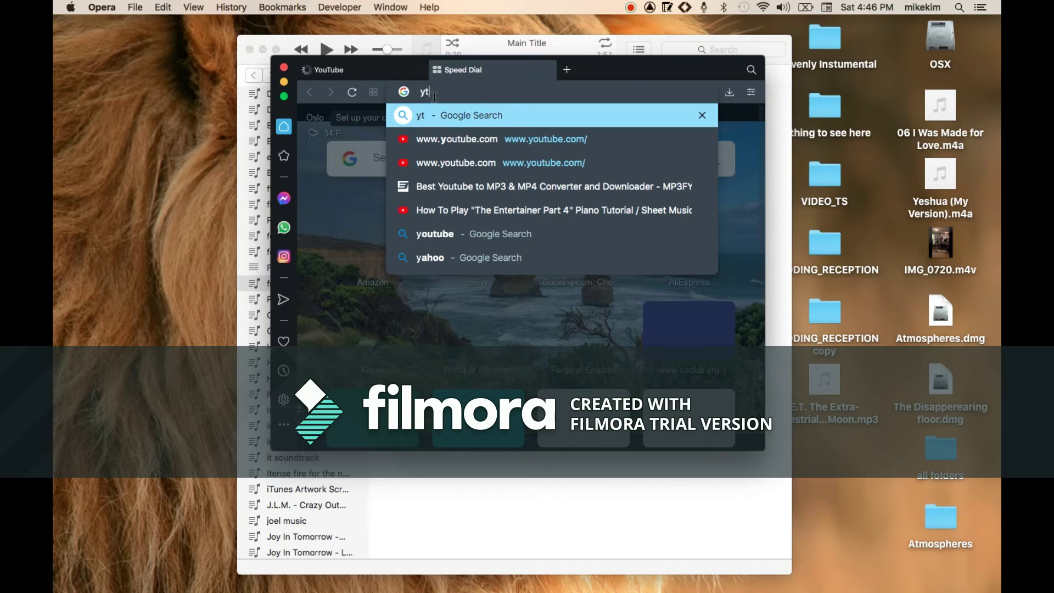
type("mp3")
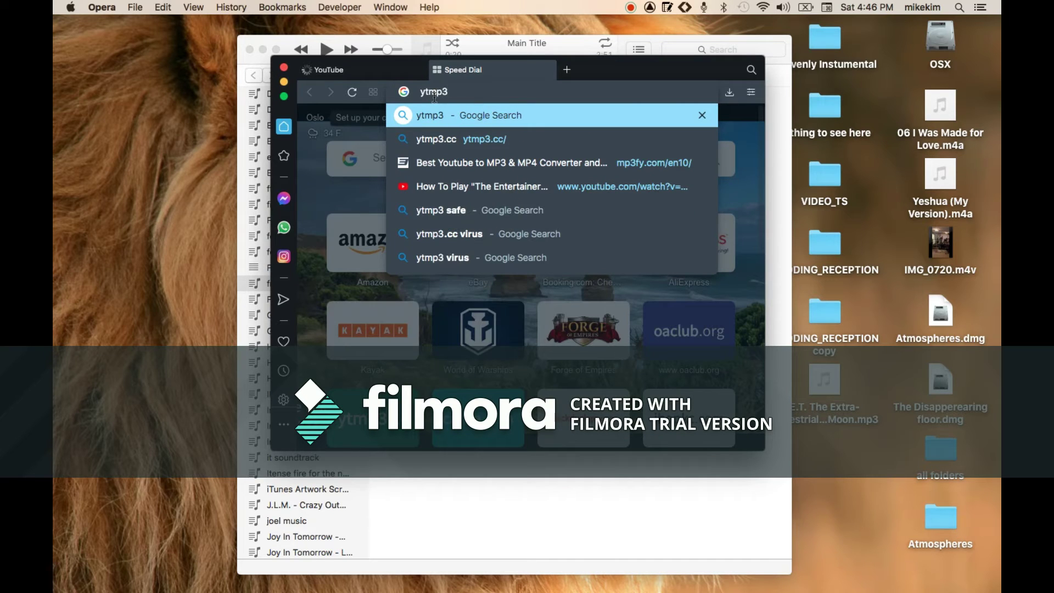
type(".cc")
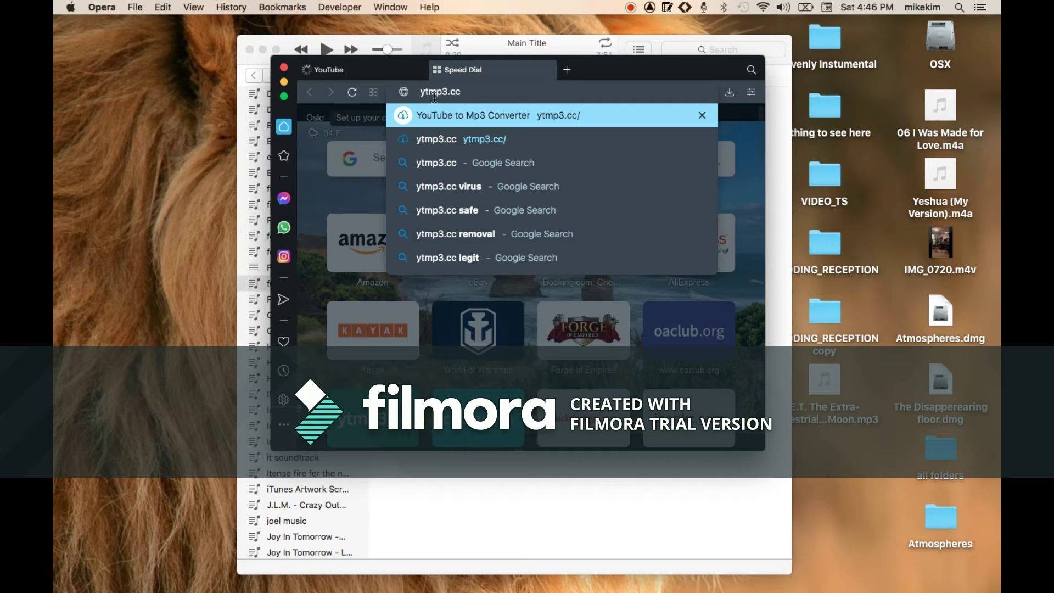
key("Return")
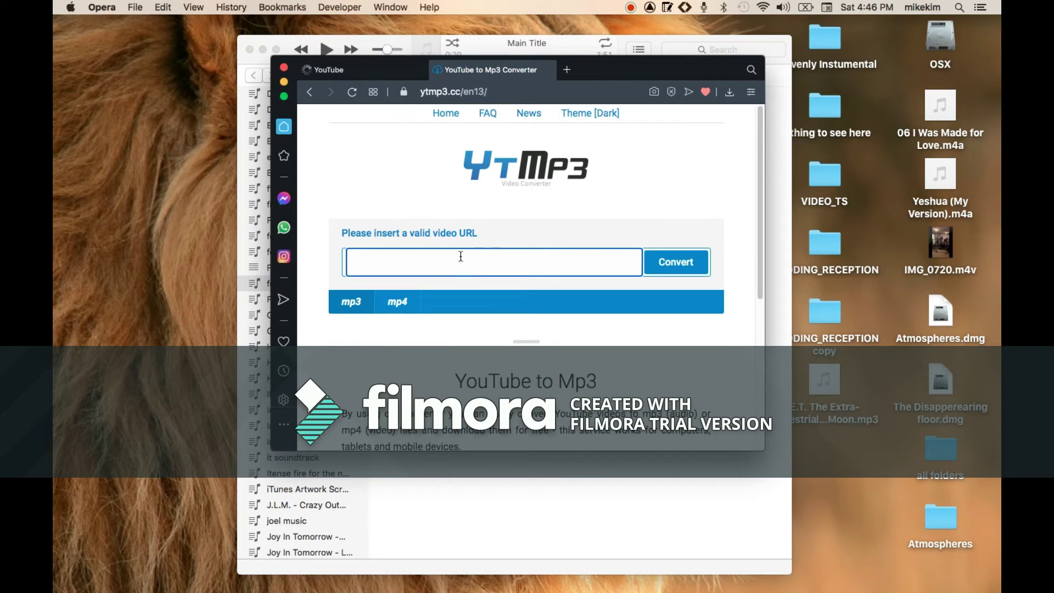
left_click(358, 76)
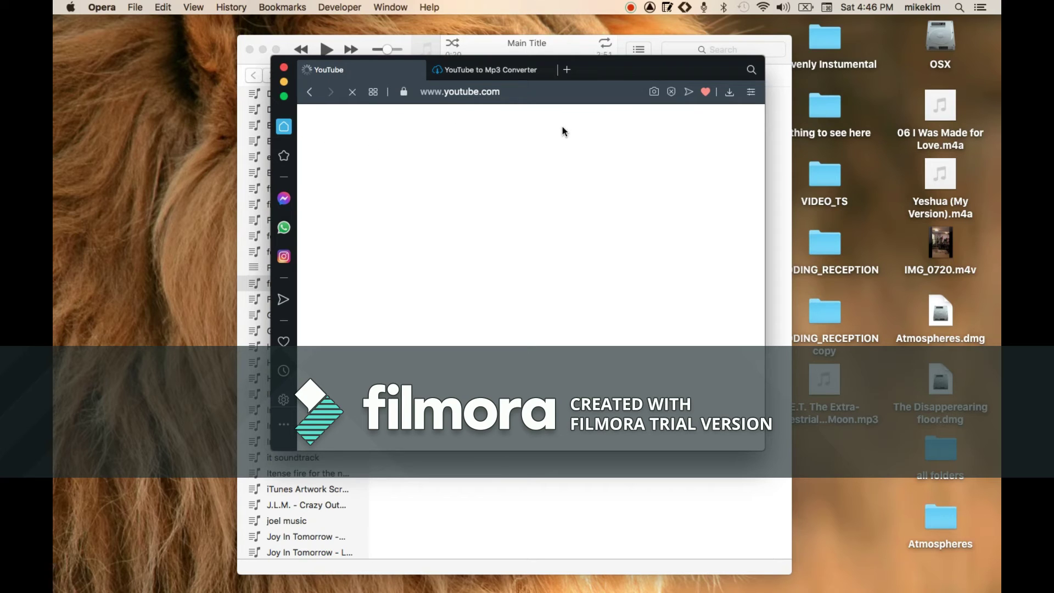
left_click(483, 74)
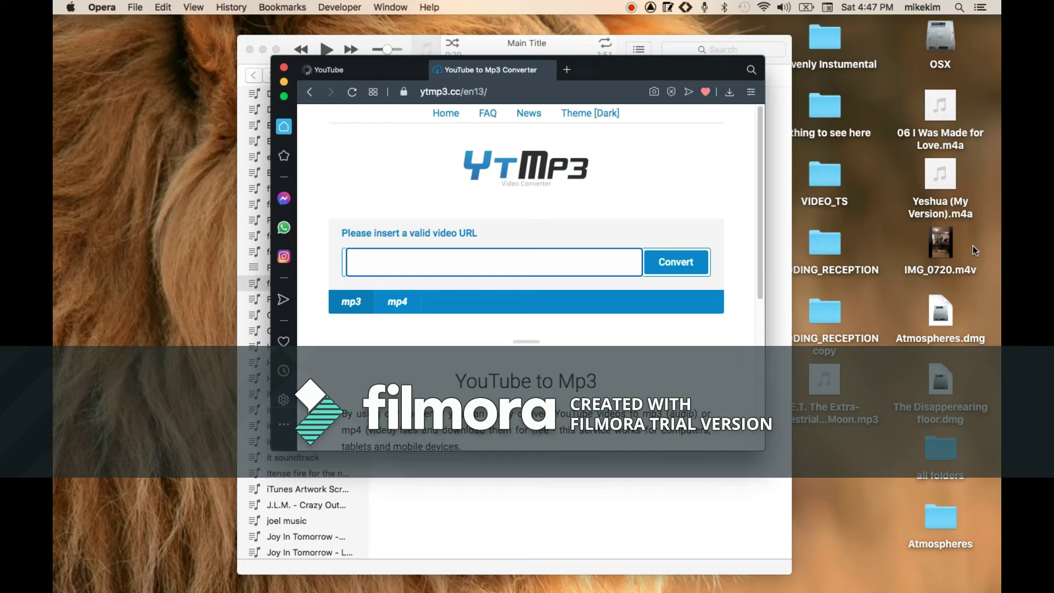
left_click_drag(933, 258, 879, 267)
left_click(888, 238)
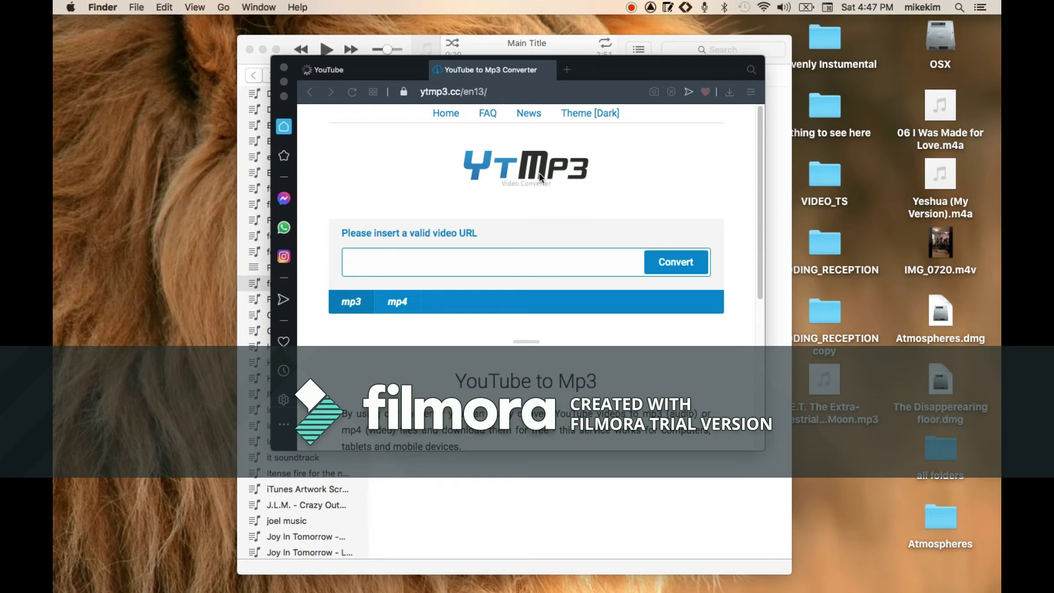
Return to the YouTube page and search for "hope at hand jelous love"
left_click(355, 71)
left_click(355, 71)
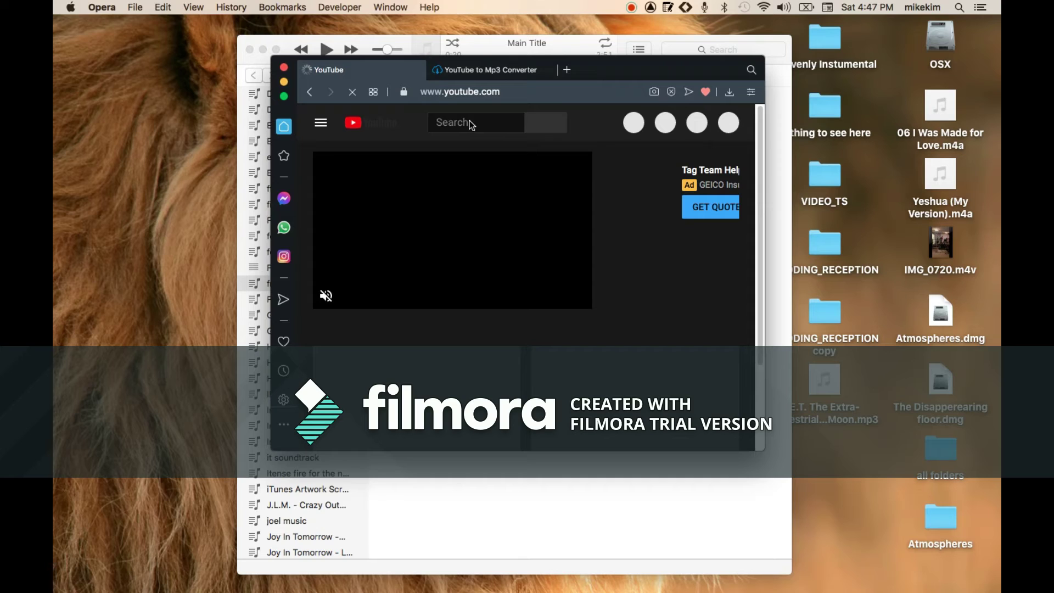
left_click(467, 123)
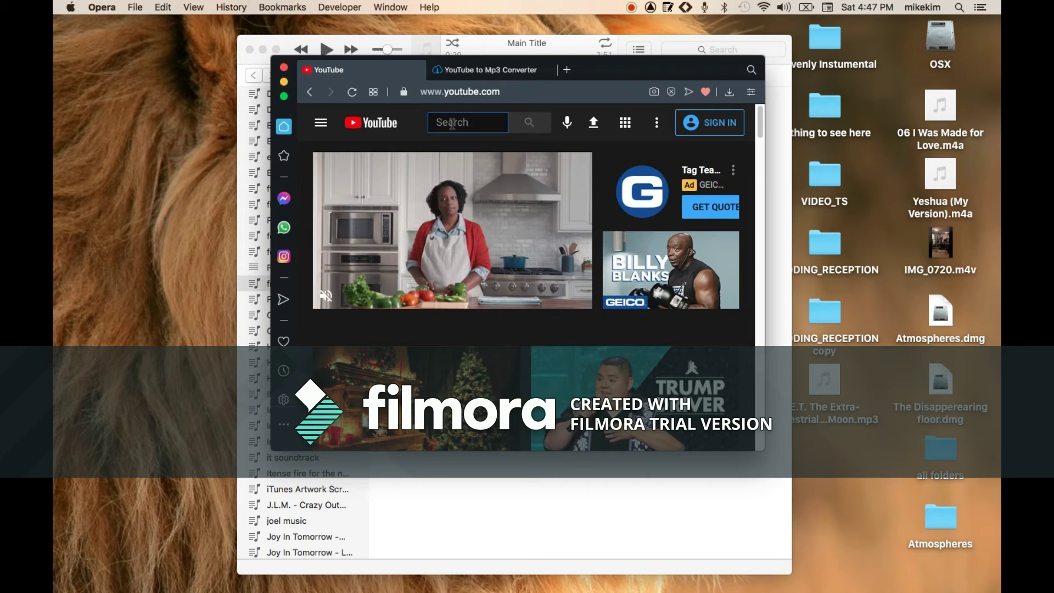
type("h")
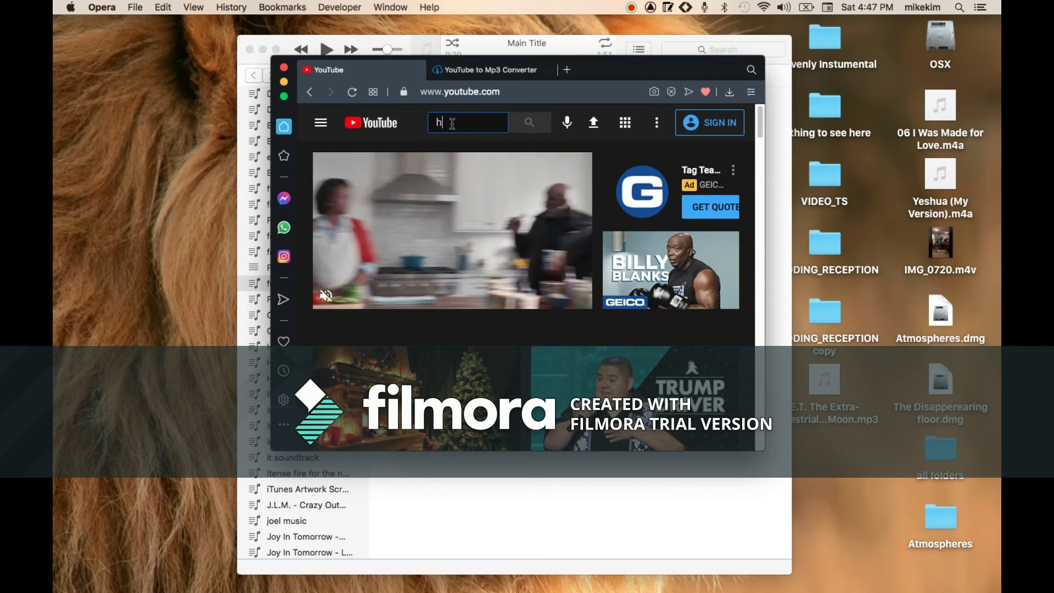
type("ope at hand")
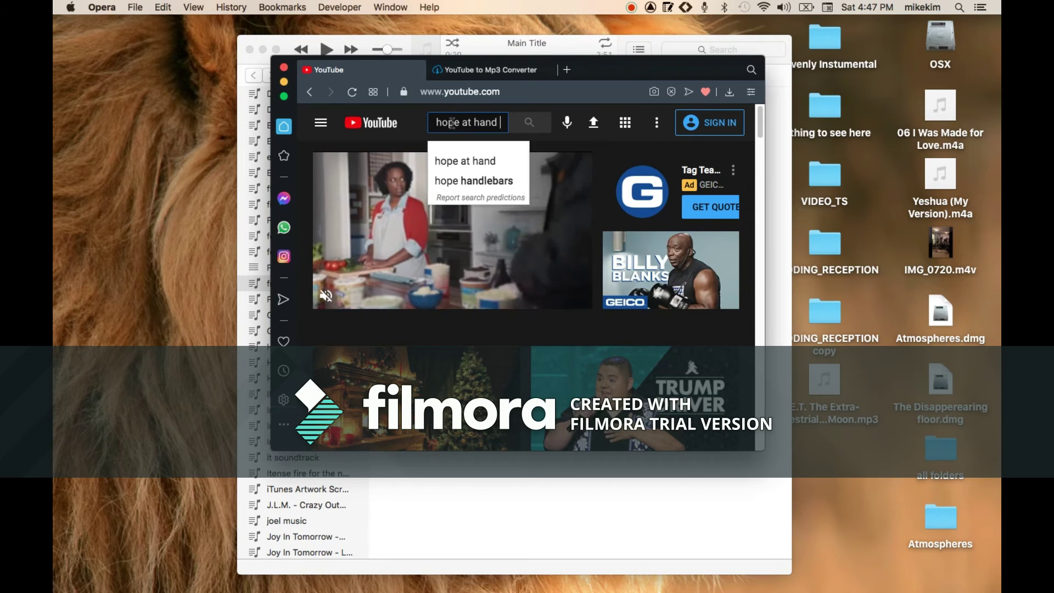
type(" jel")
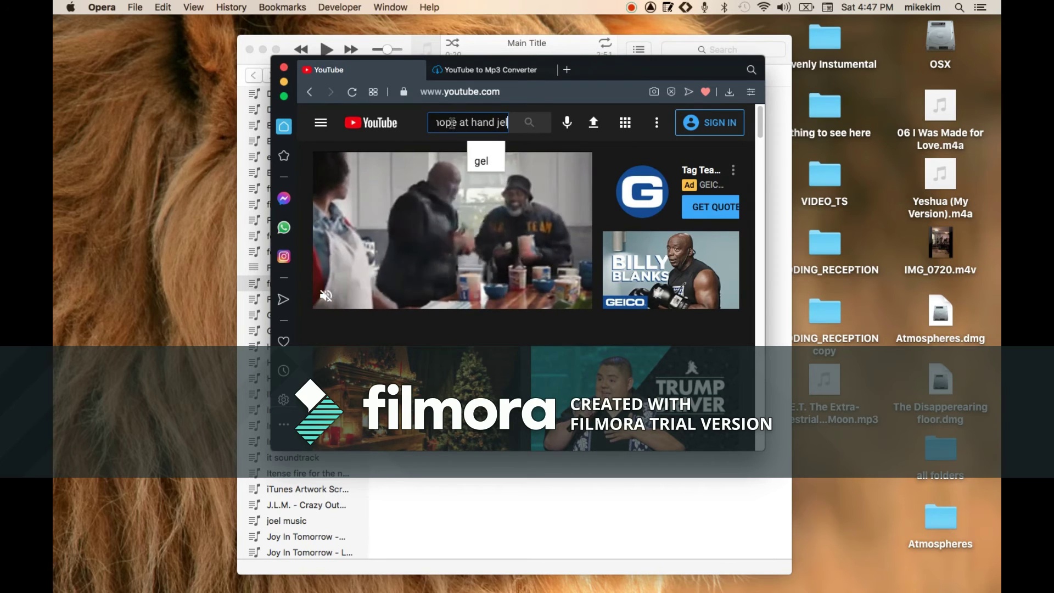
type("ous love")
key("Return")
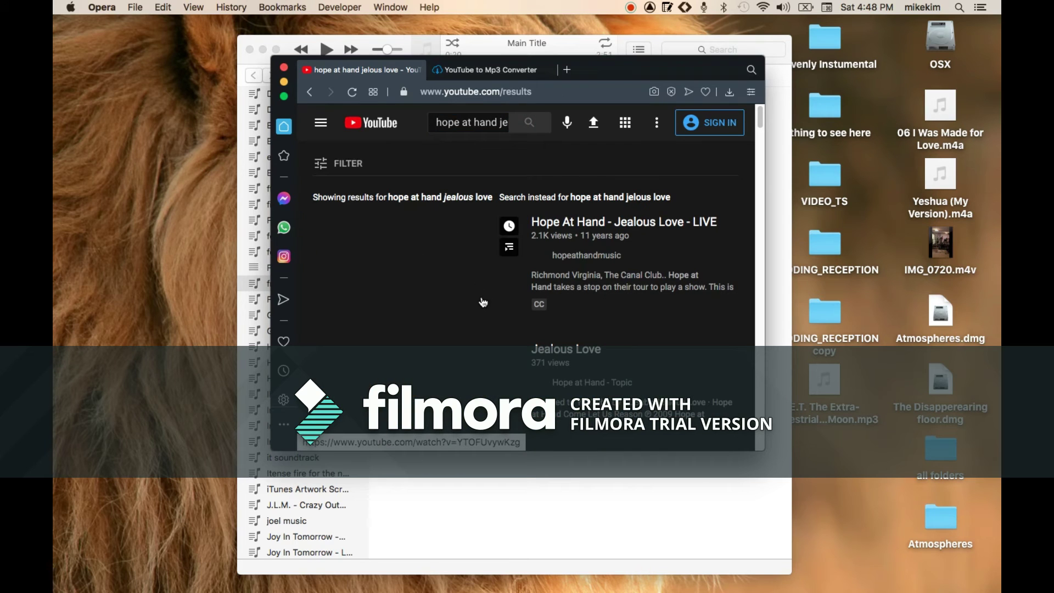
Open the "Jealous Love" video from the Hope at Hand - Topic channel and copy its web address
left_click(436, 381)
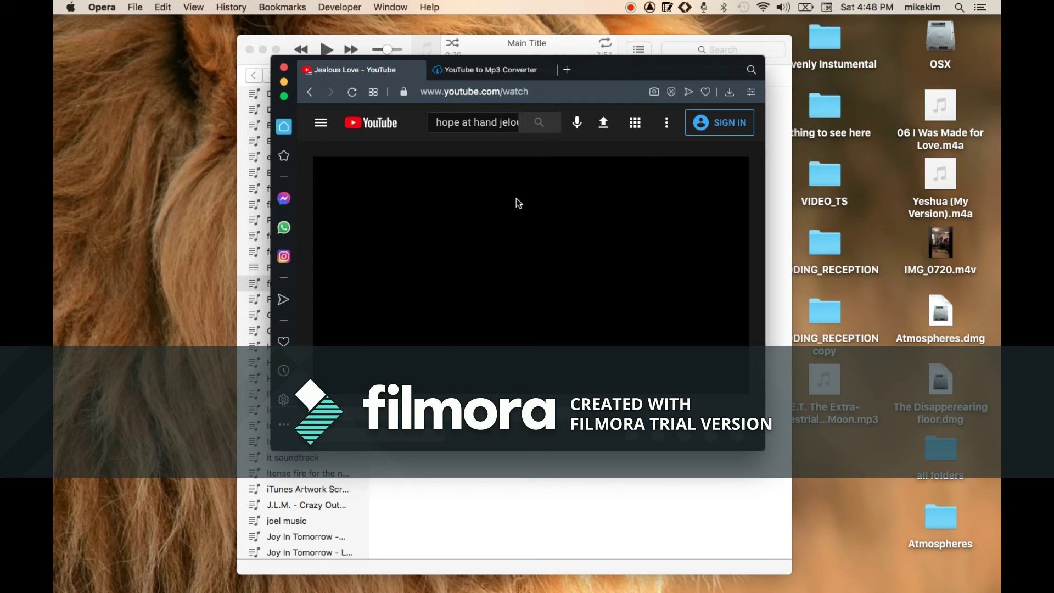
left_click(501, 93)
key("super+c")
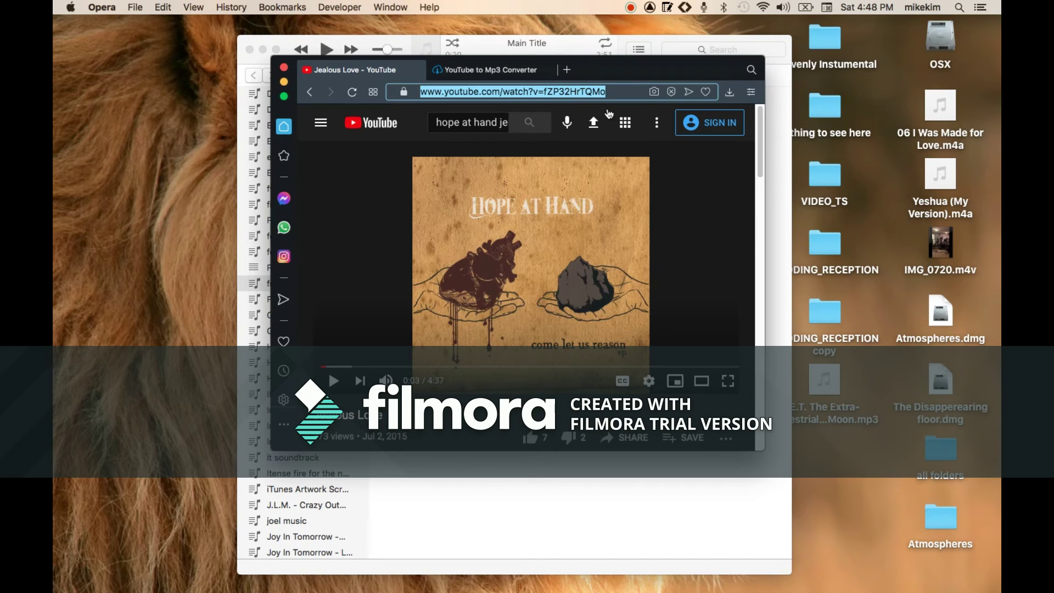
Convert the copied video address to MP3 on the ytmp3.cc page, download the file and close the pop-up page
left_click(516, 75)
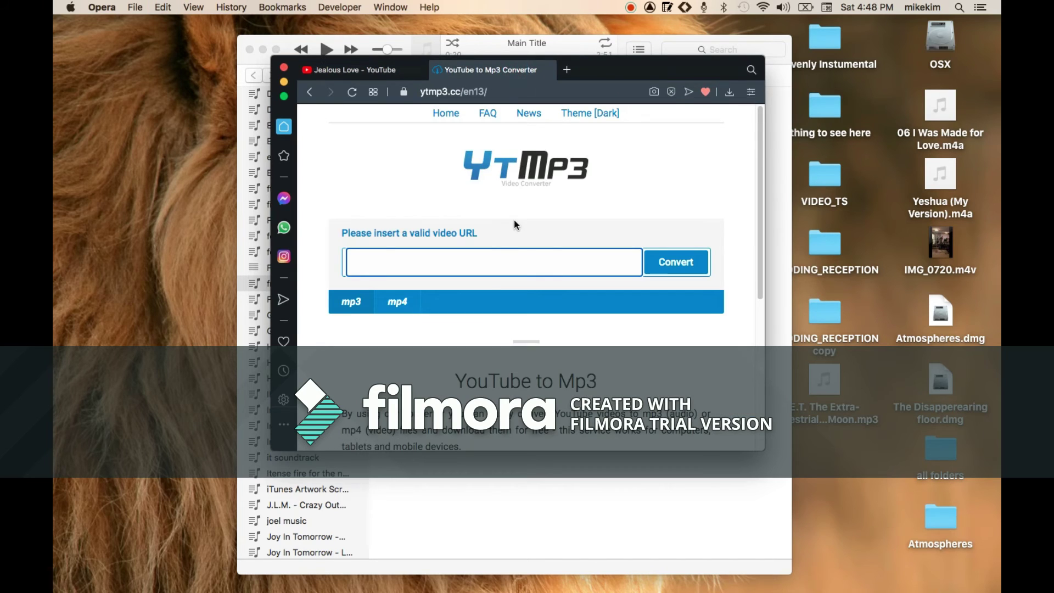
key("super+v")
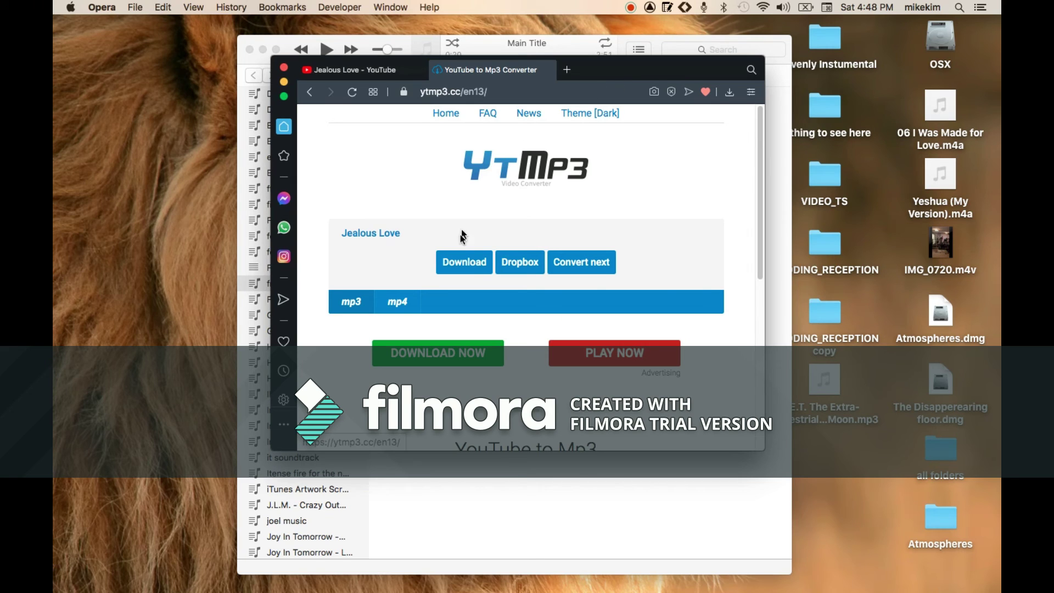
left_click(464, 264)
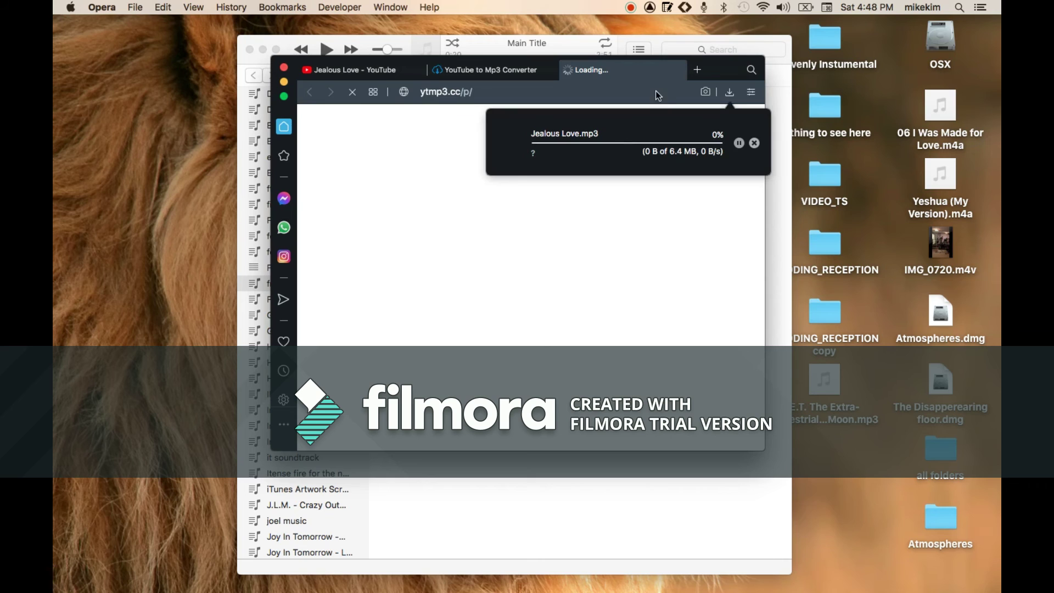
left_click(570, 71)
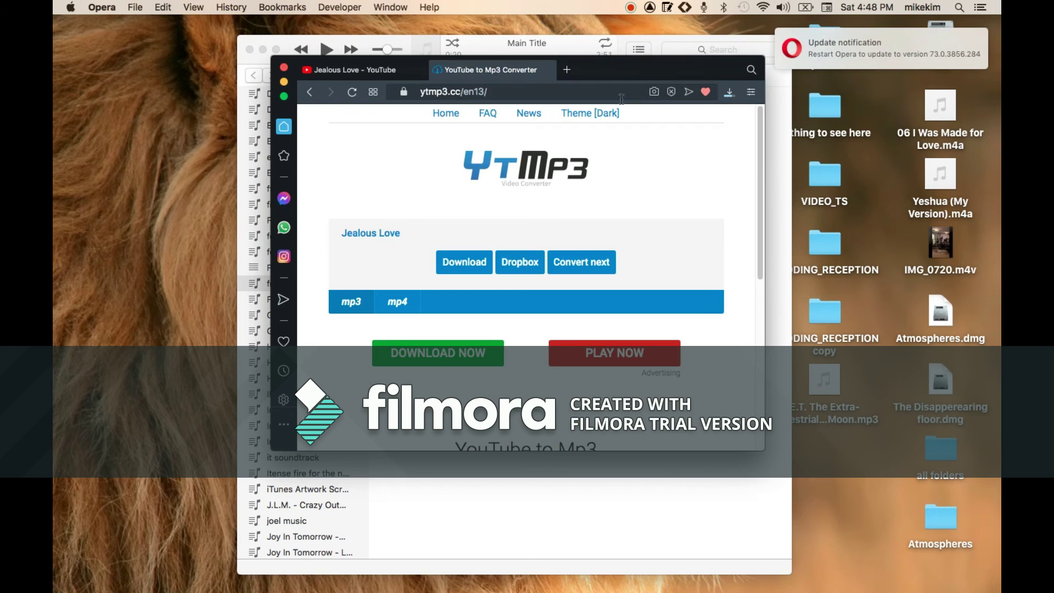
Place the downloaded Jealous Love.mp3 from the browser's download list onto the desktop
left_click(729, 93)
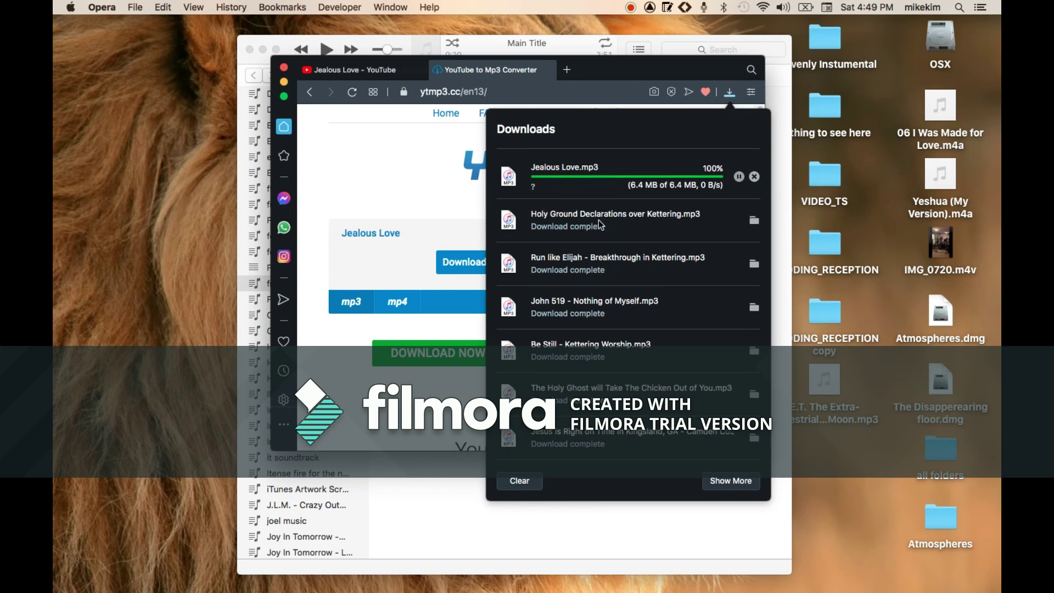
left_click(511, 176)
left_click_drag(510, 177, 859, 291)
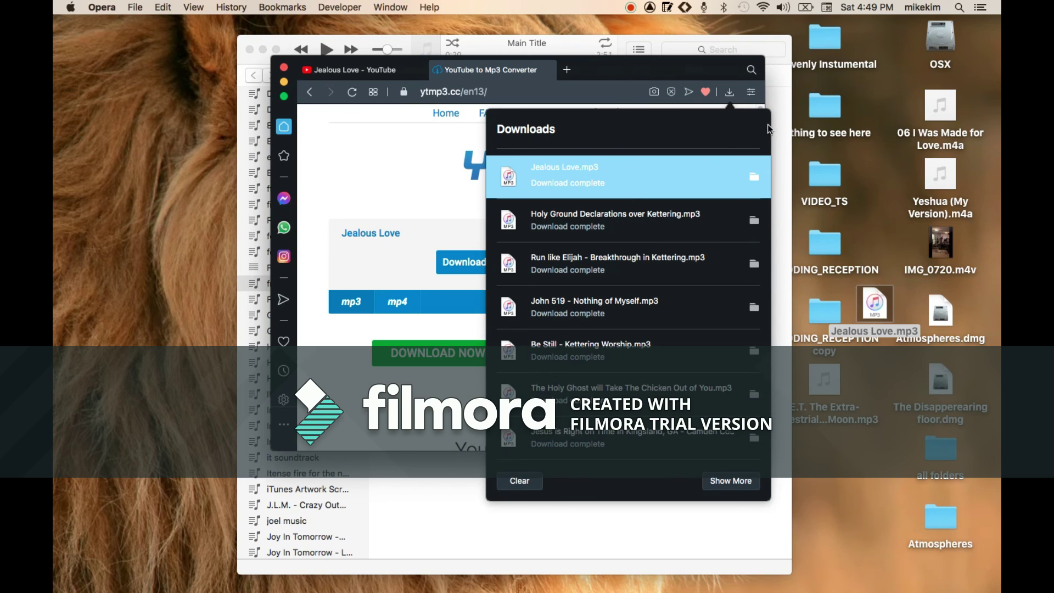
Close the browser window and add Jealous Love.mp3 from the desktop to the "from yt to itunes" playlist in iTunes
left_click(284, 67)
left_click(654, 219)
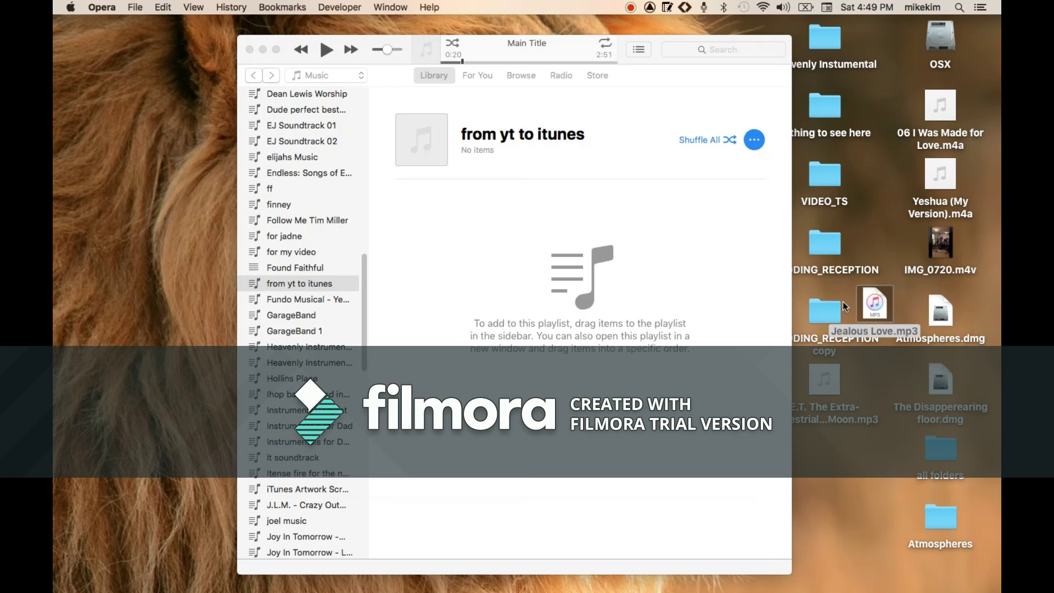
left_click_drag(882, 303, 557, 188)
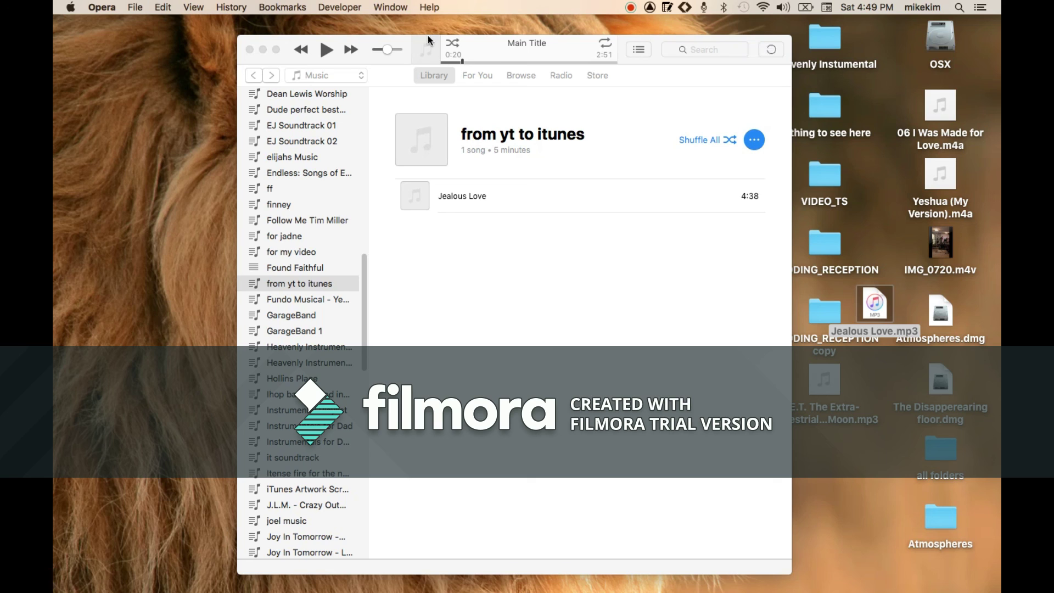
left_click(752, 143)
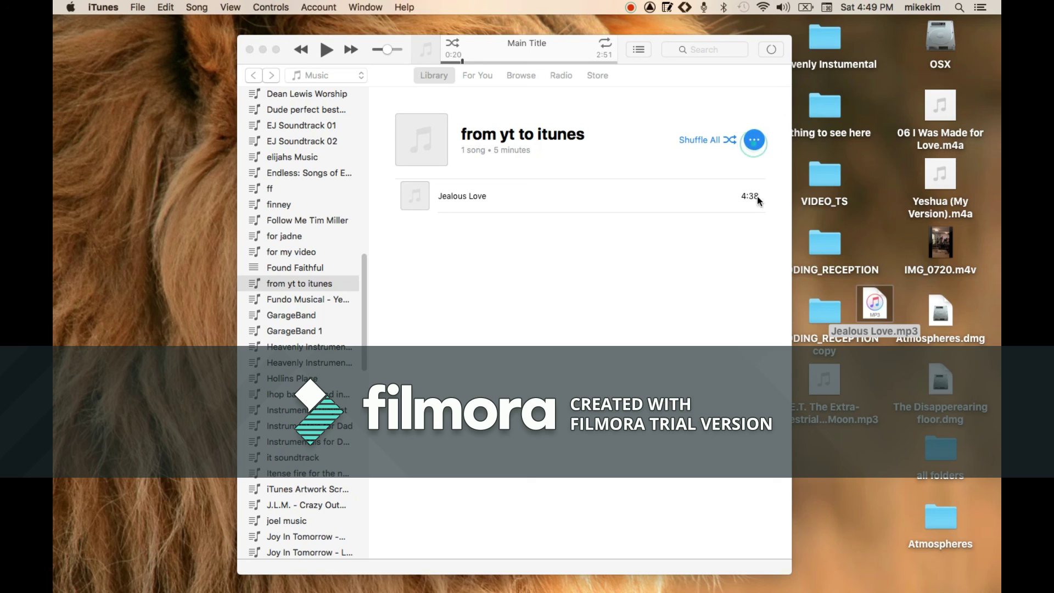
left_click(605, 146)
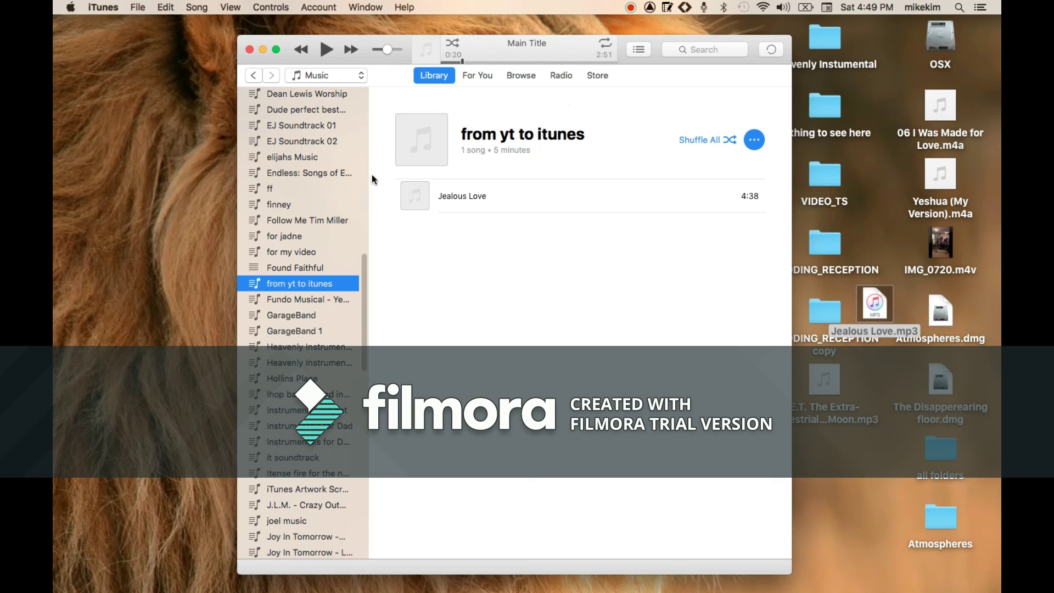
View the songs in the "EJ Soundtrack 02" and "EJ Soundtrack 01" playlists
left_click(342, 139)
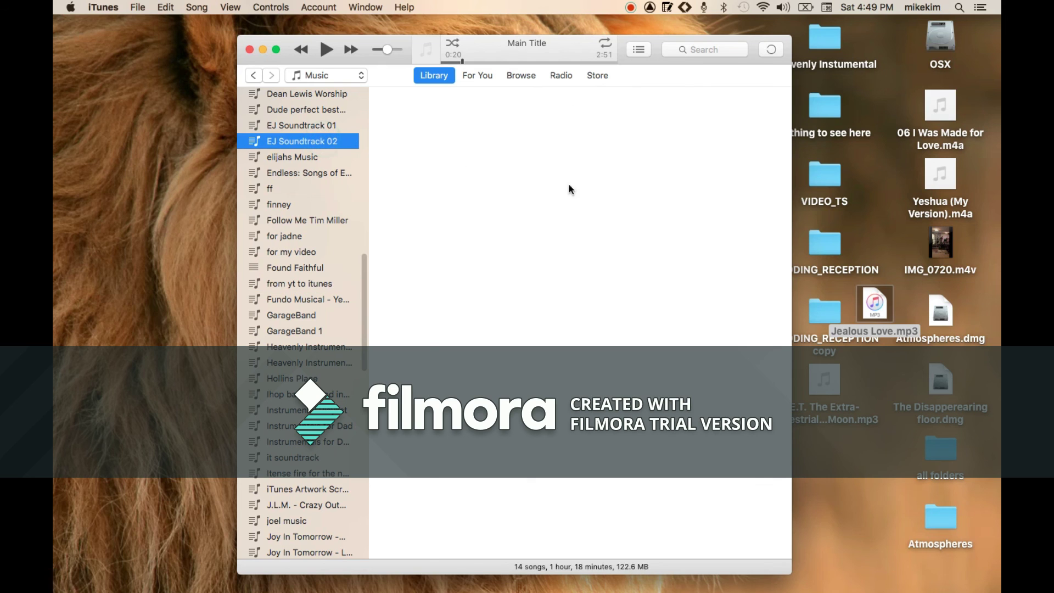
left_click(302, 126)
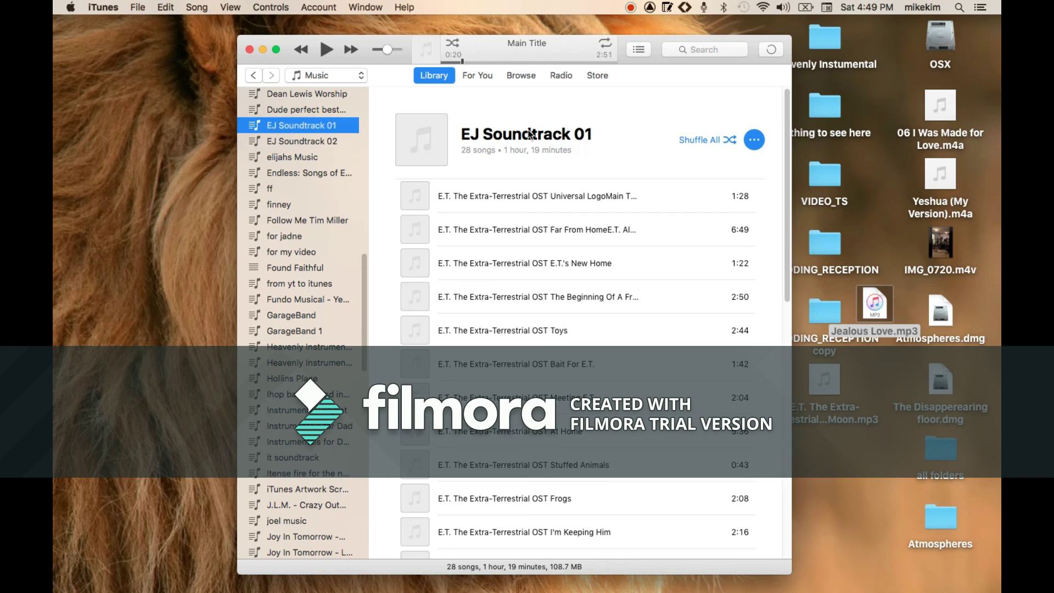